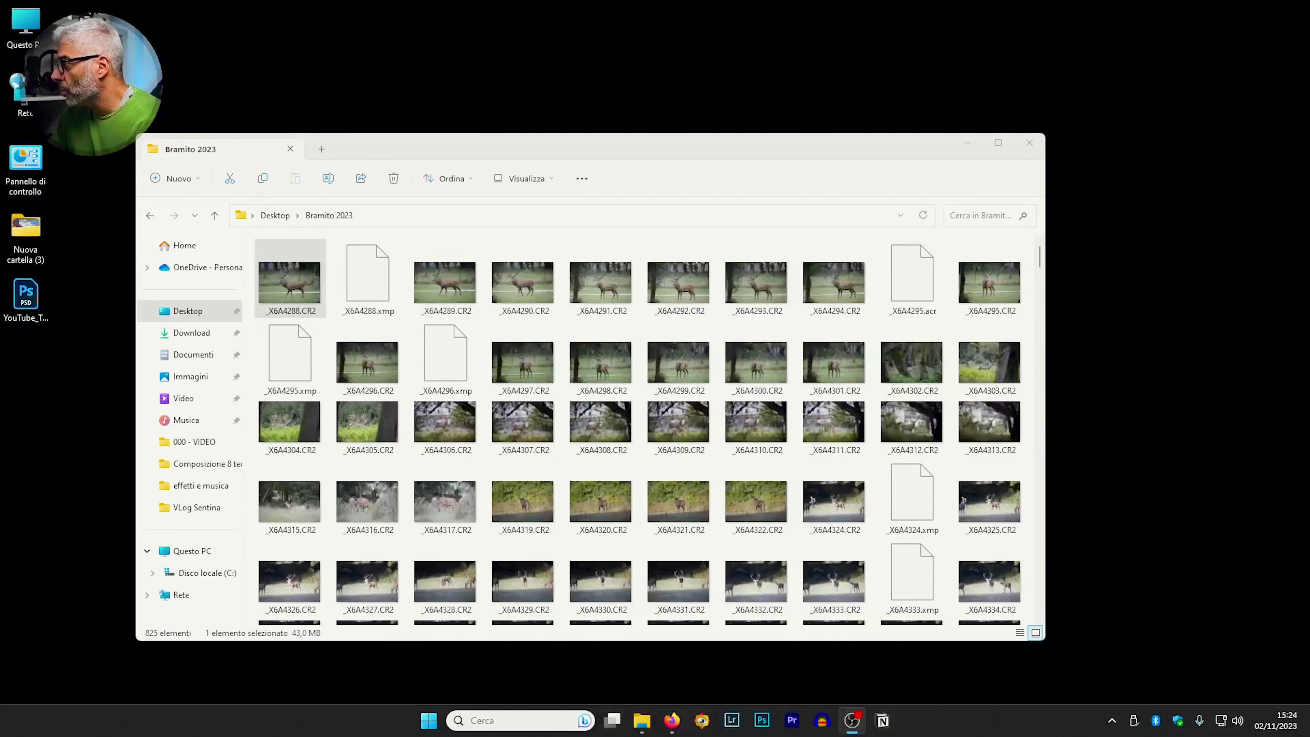
Open _X6A4288.CR2 from the Bramito 2023 folder in the image viewer and send it to Photoshop for raw editing
left_click_drag(561, 149, 567, 83)
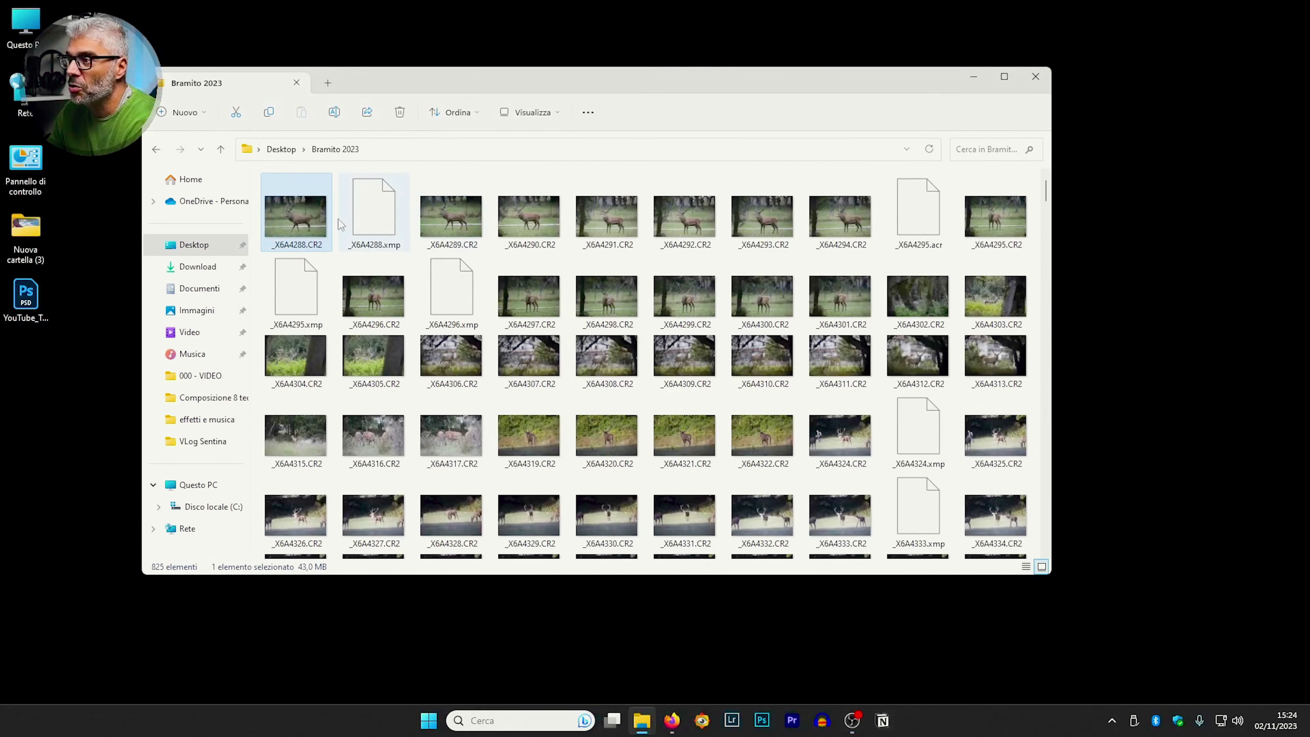
double_click(307, 215)
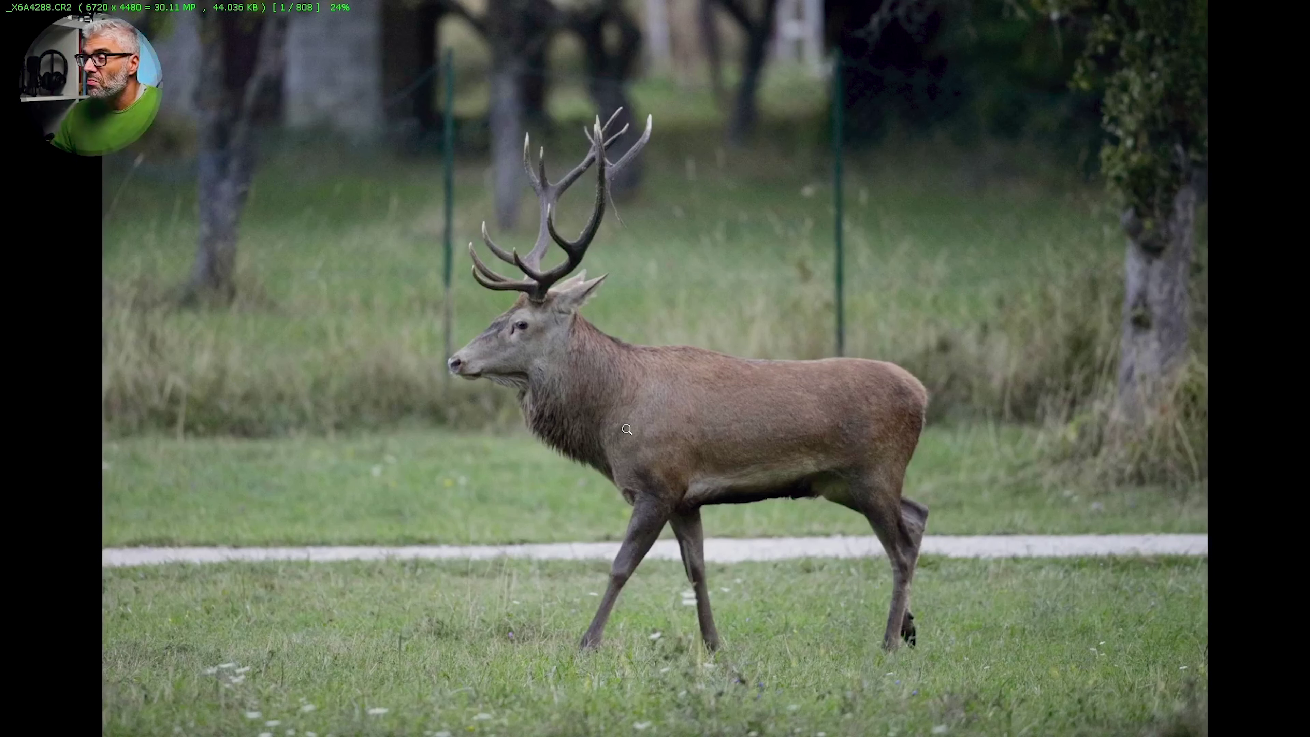
right_click(638, 428)
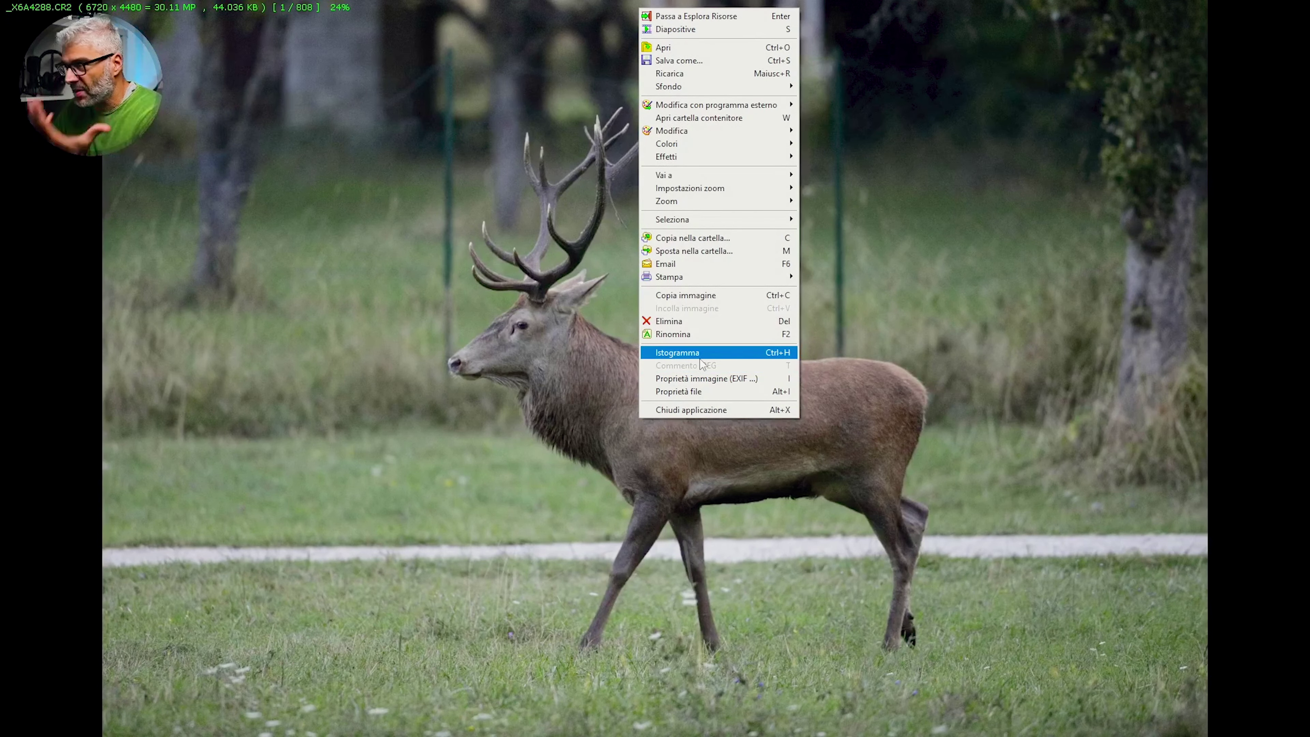
mouse_move(758, 111)
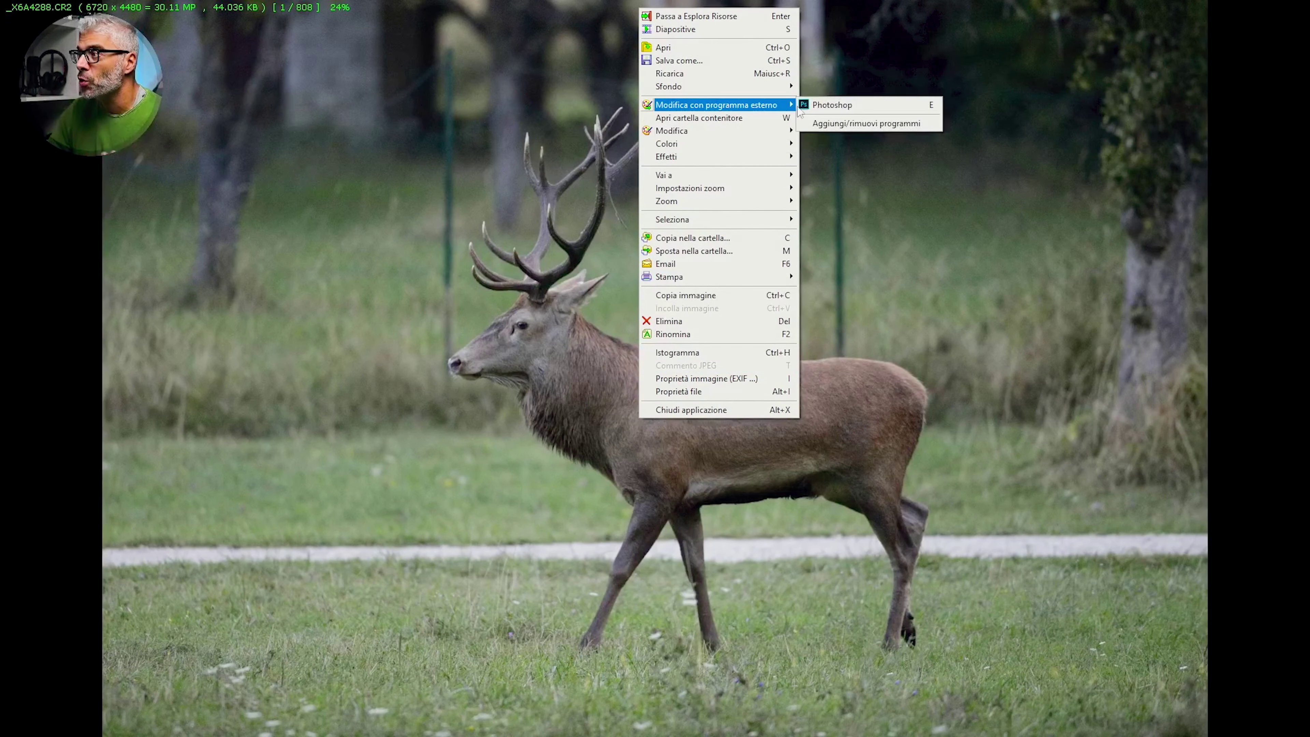
left_click(836, 105)
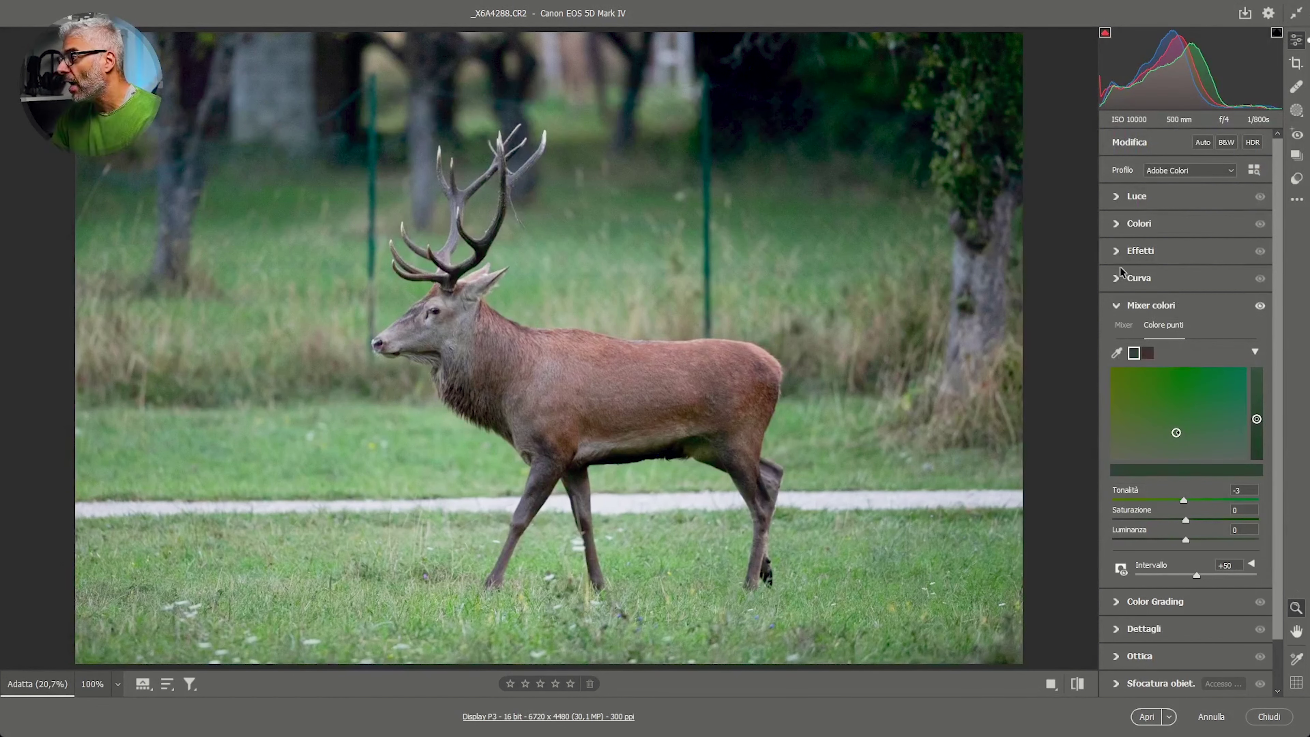
Look at the HSL colour mixer and the Camera Raw preferences, and cancel the raw editing of this photo
left_click(1124, 324)
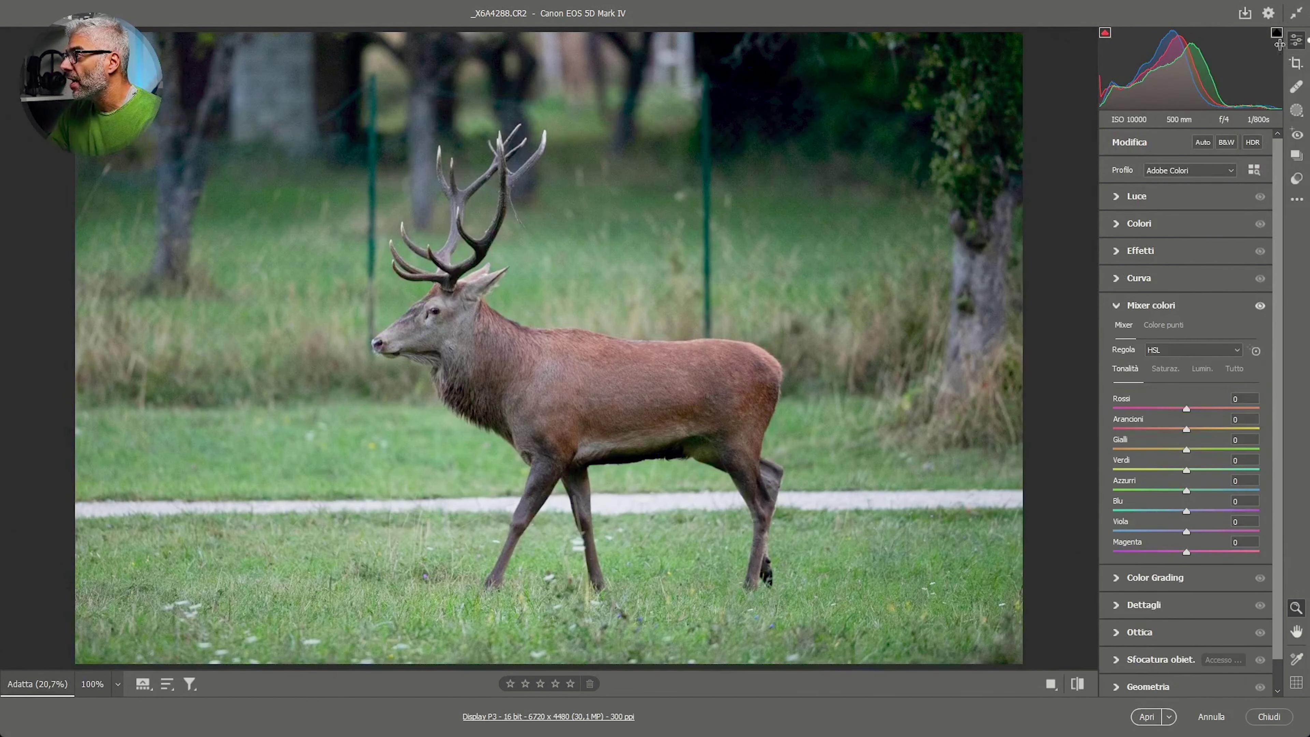
left_click(1268, 13)
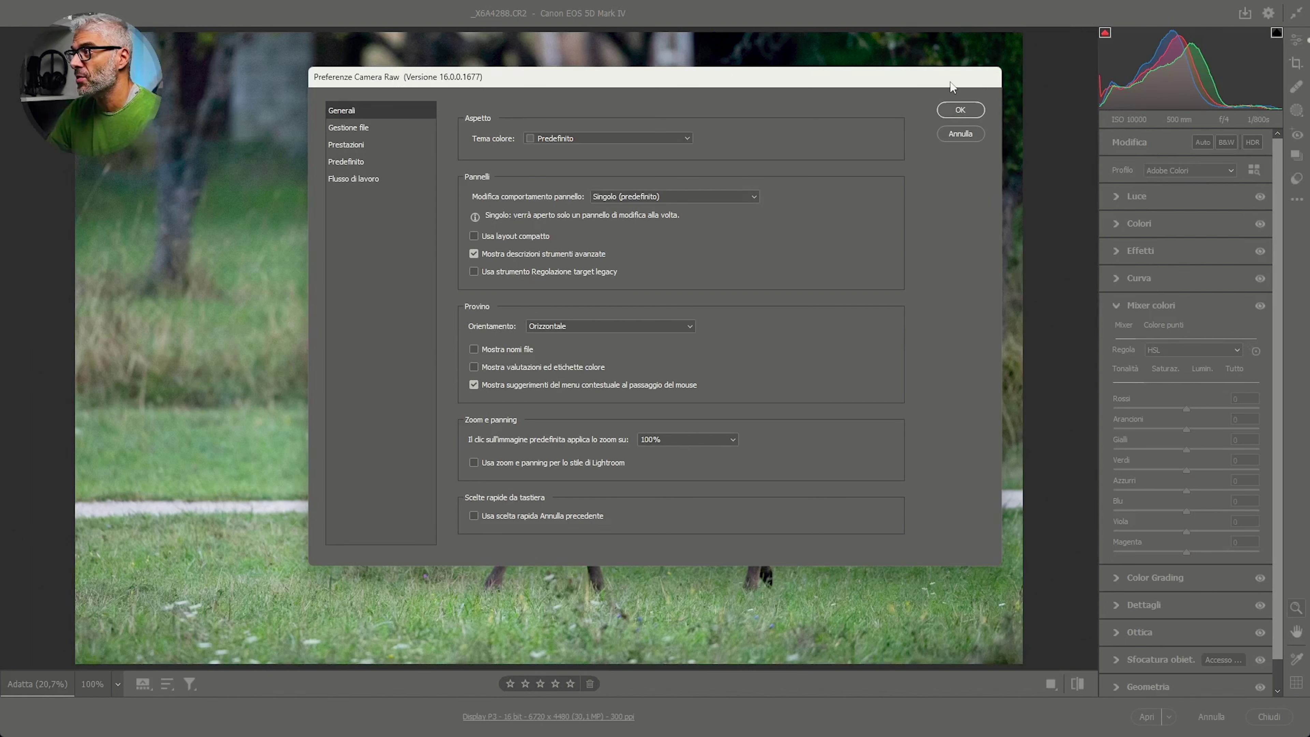
left_click(960, 133)
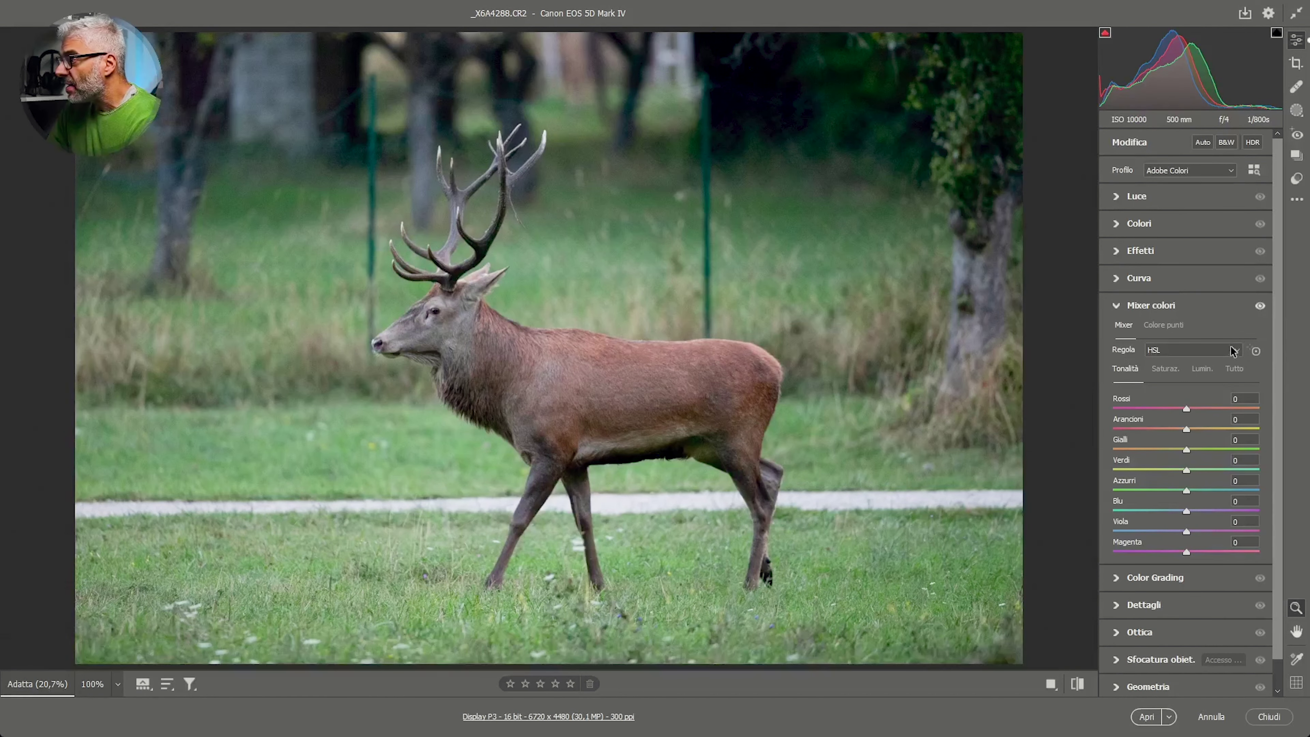
left_click(1120, 305)
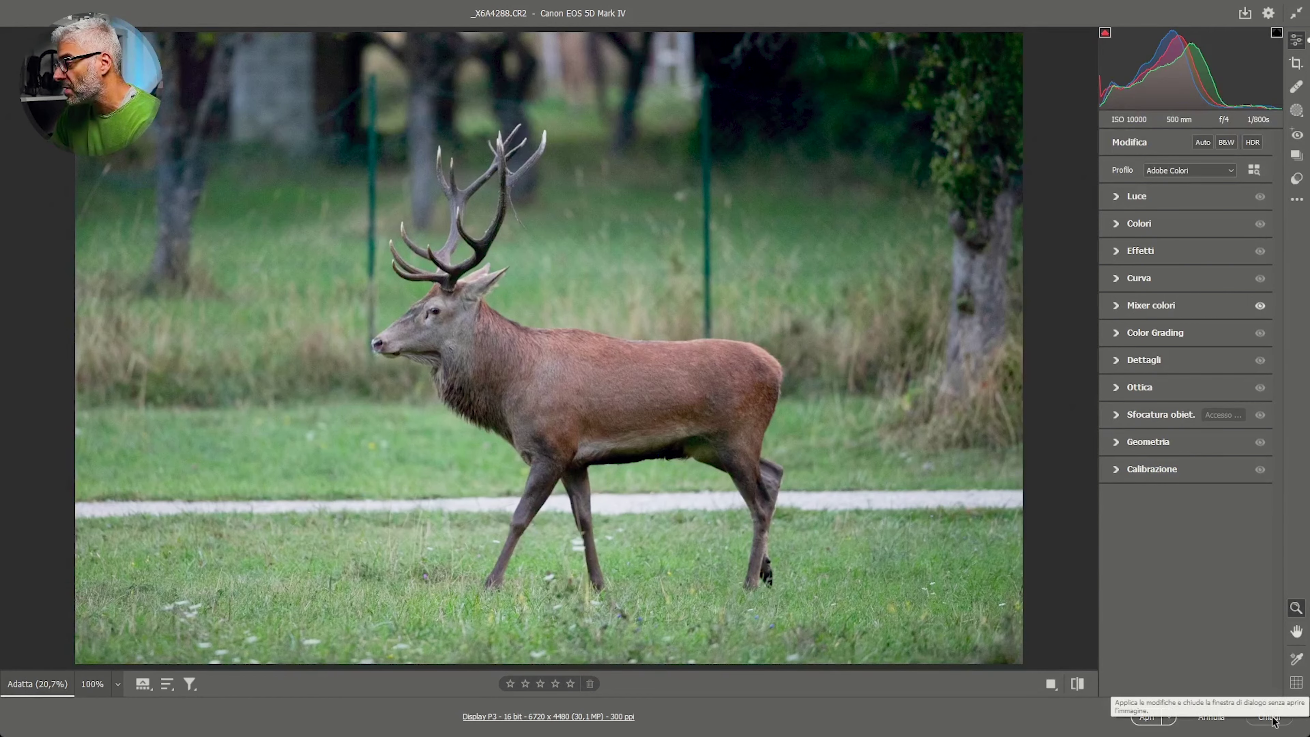
left_click(1211, 716)
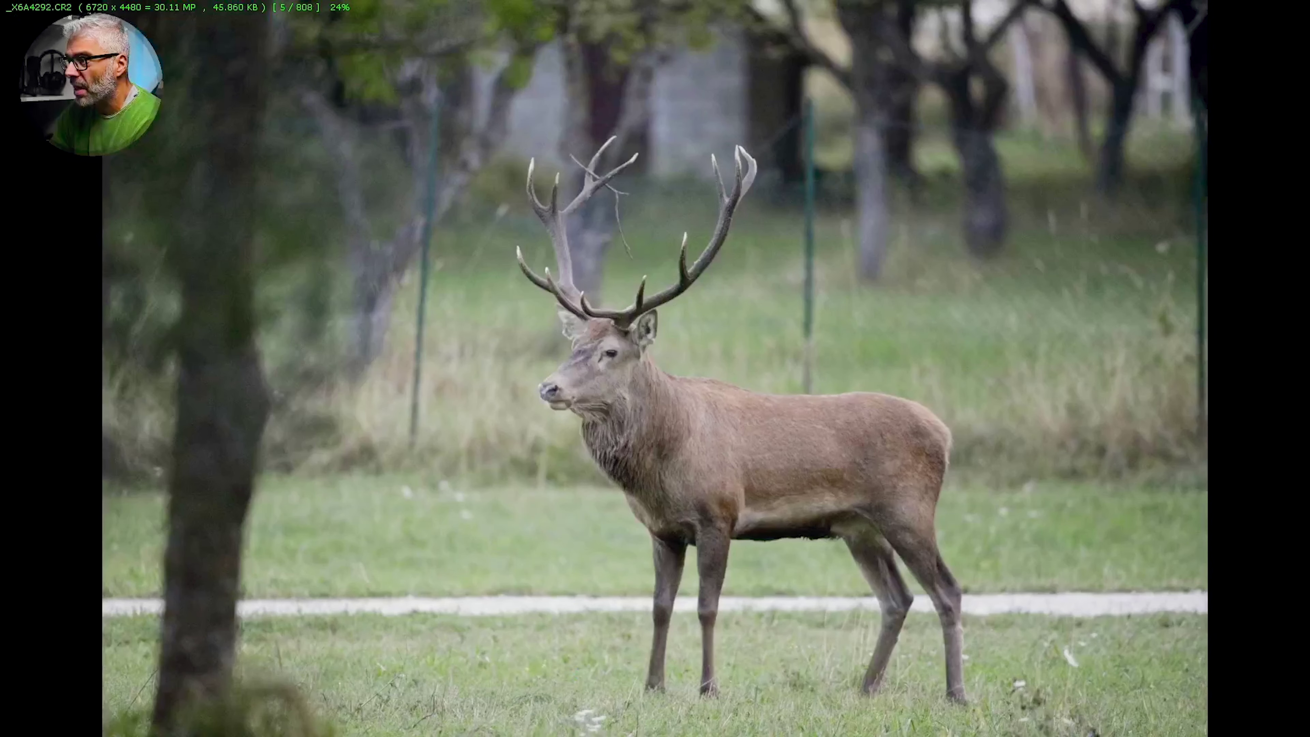
Advance to _X6A4296.CR2 in the image viewer and open it in Photoshop for raw editing
key("Right")
key("Right")
key("Right")
key("Right")
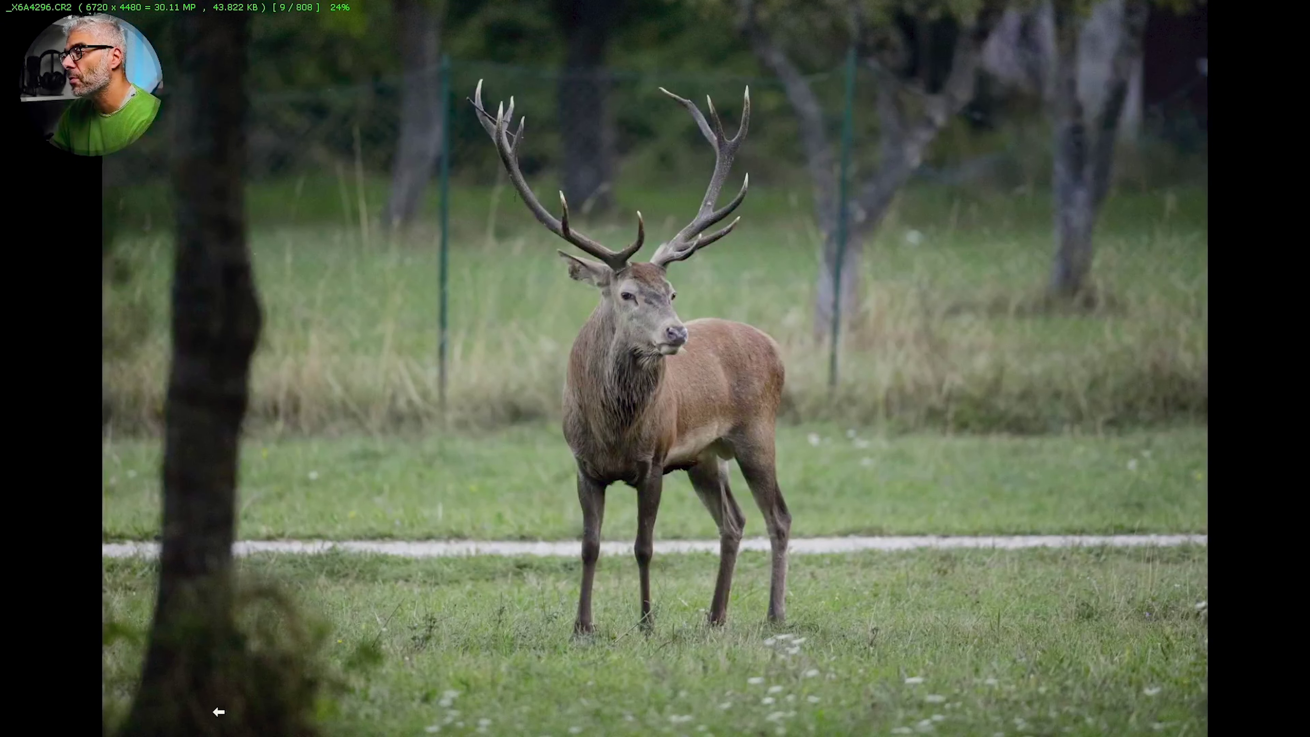
right_click(697, 415)
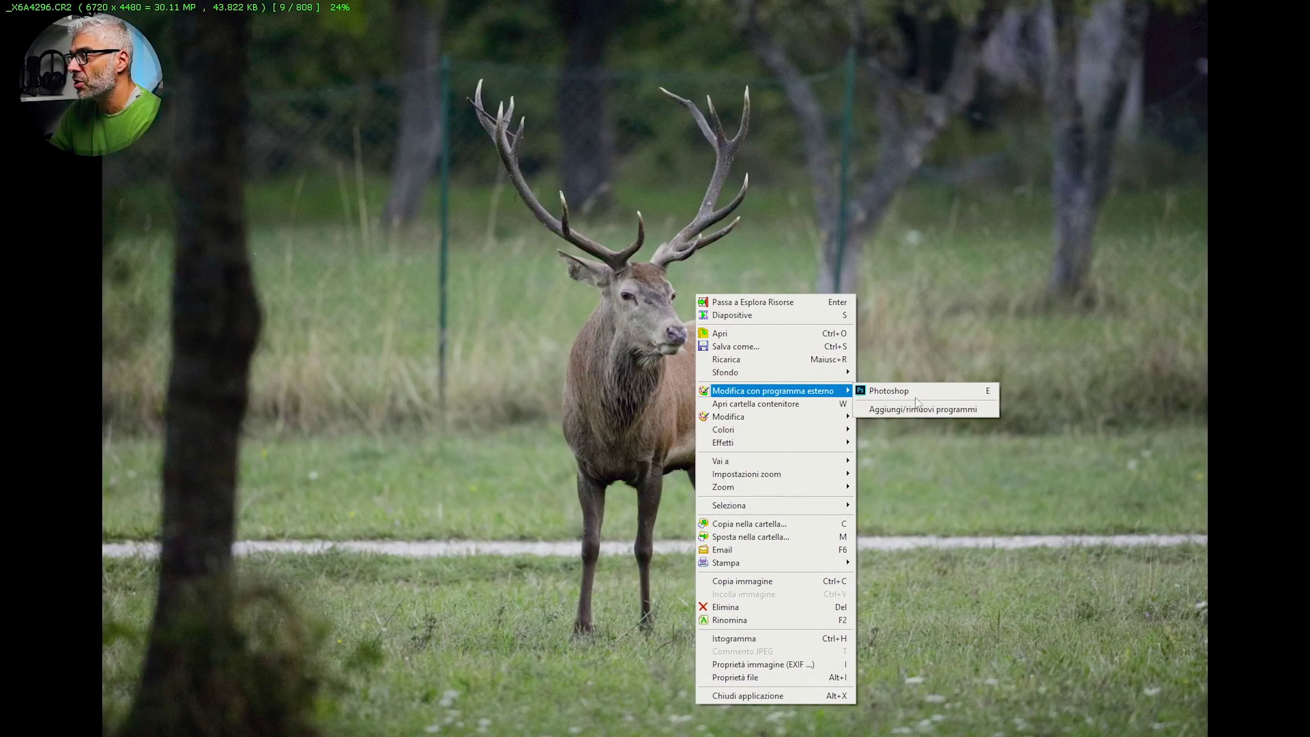
left_click(910, 390)
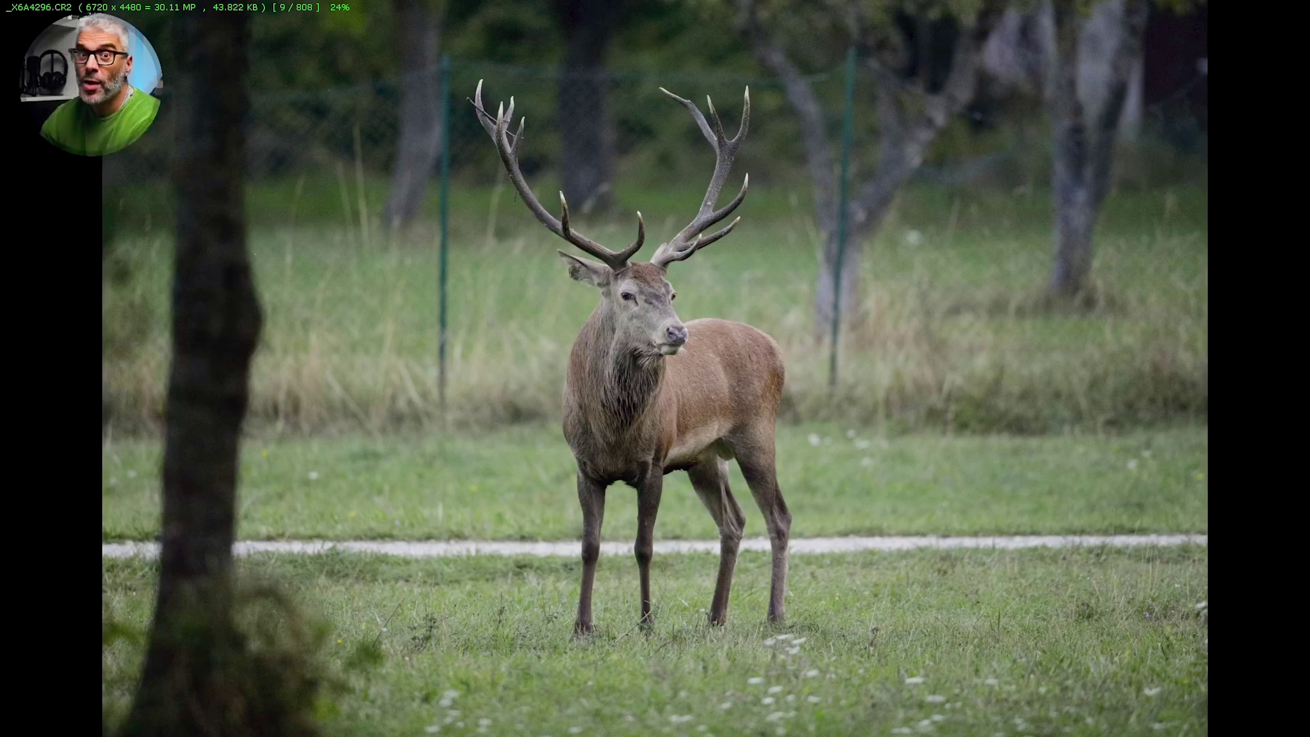
right_click(618, 294)
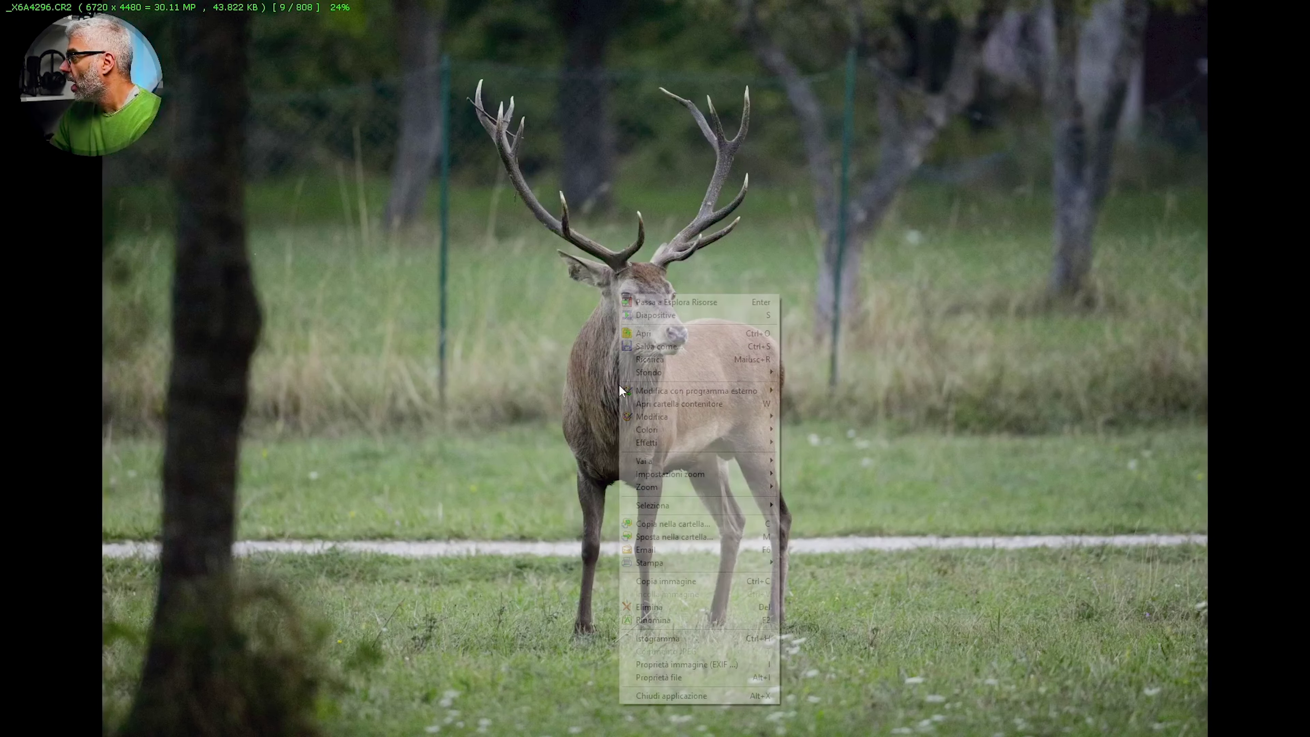
mouse_move(696, 392)
left_click(877, 390)
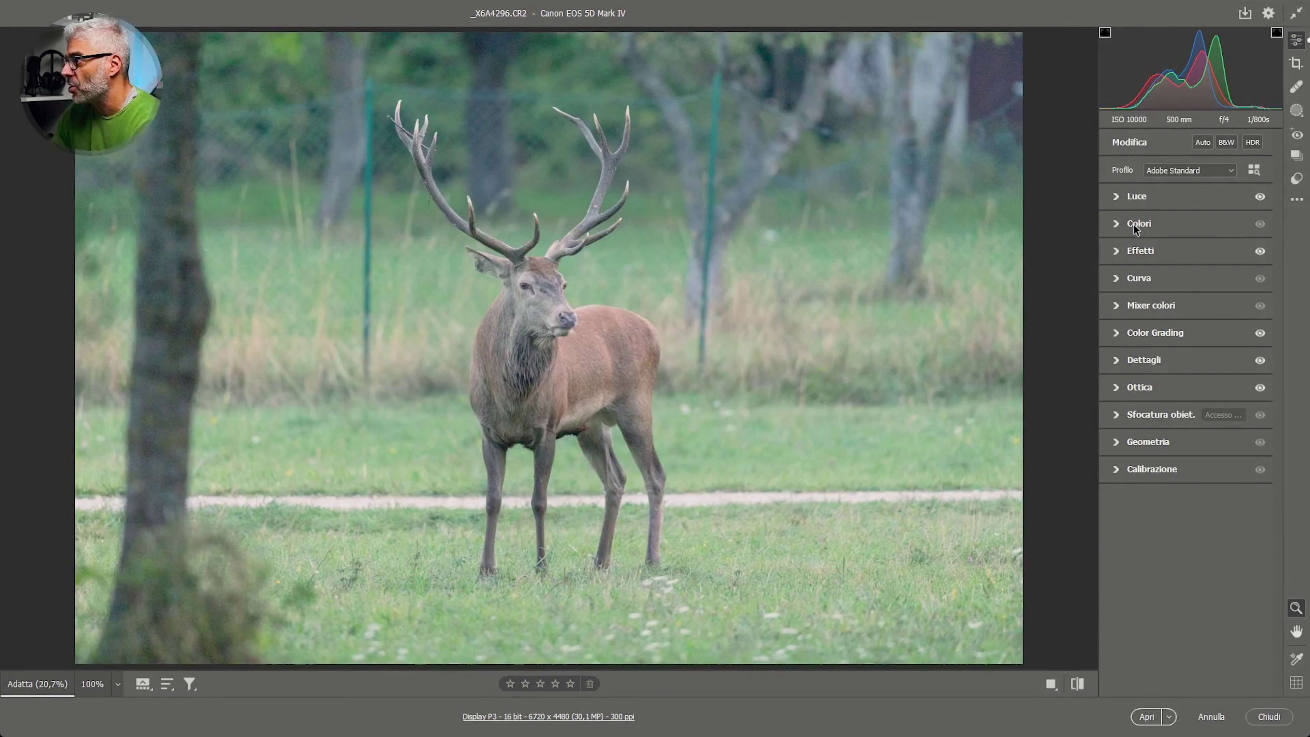
Review the photo's existing Light, Color and Effects settings
left_click(1116, 197)
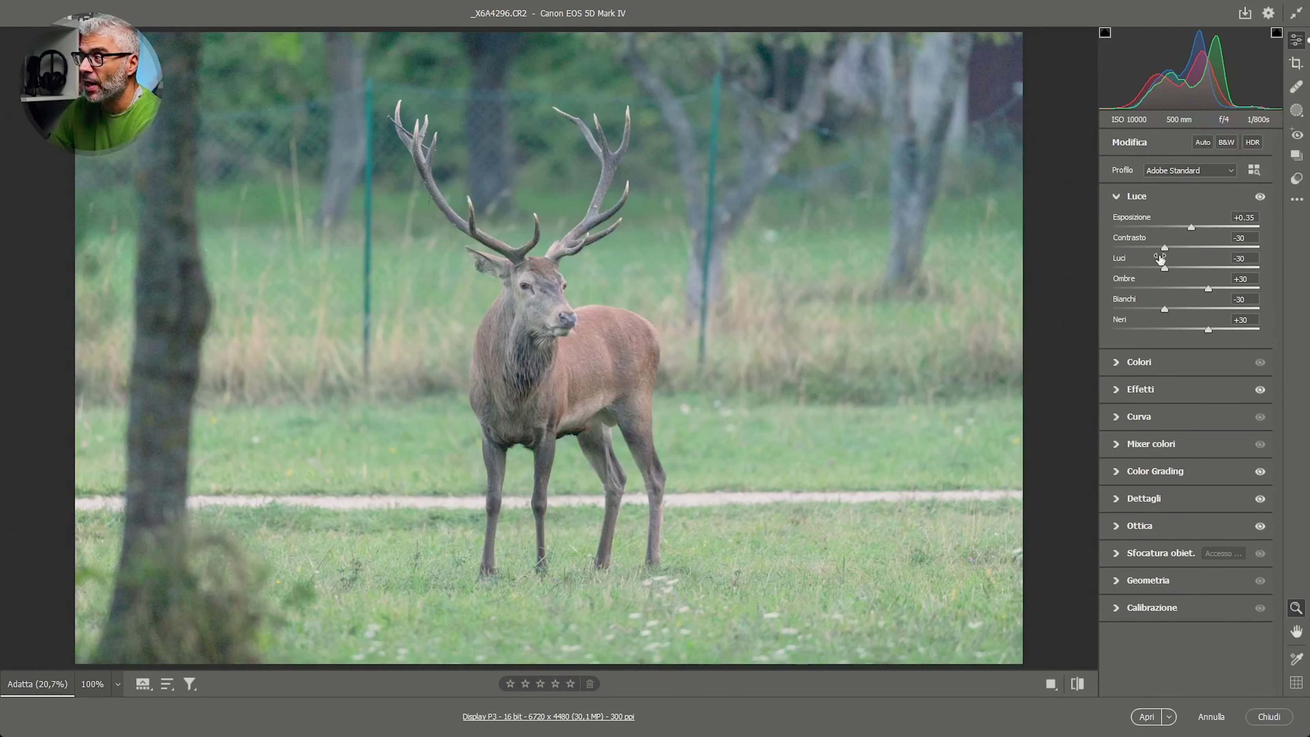
left_click(1169, 358)
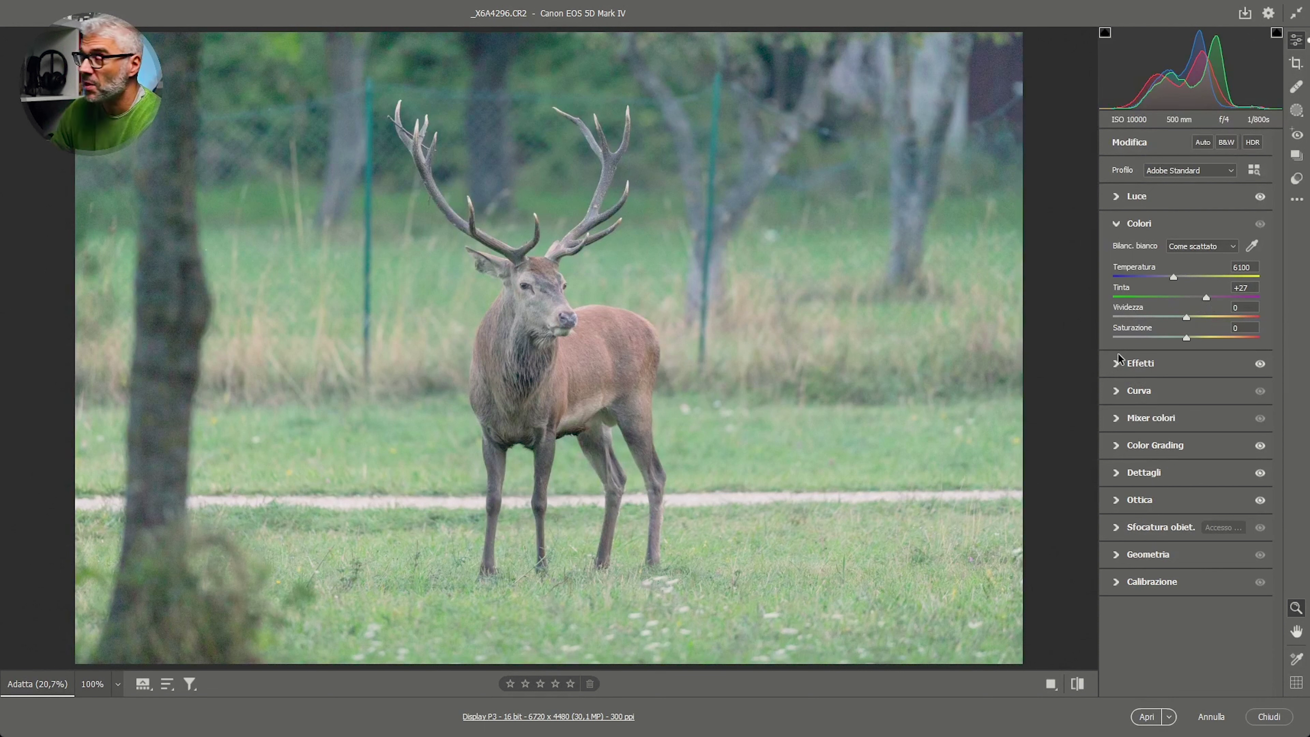
left_click(1120, 364)
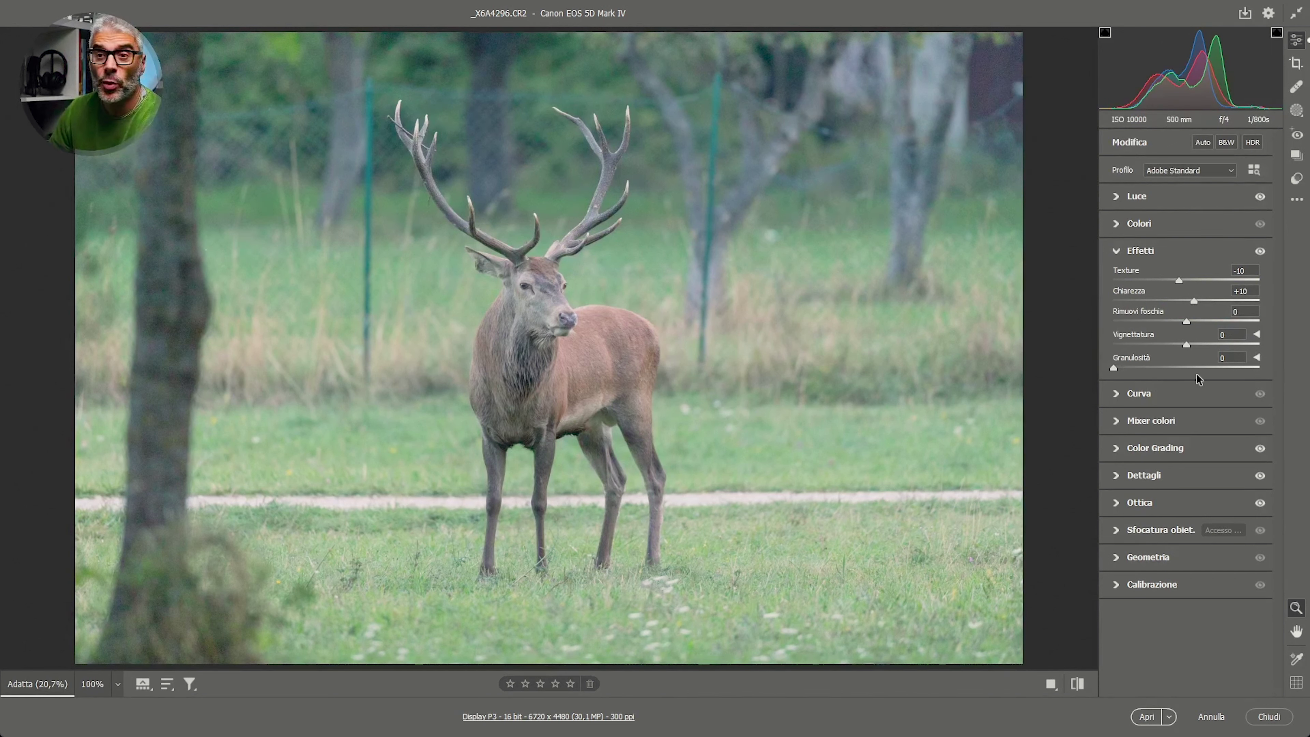
left_click(1115, 251)
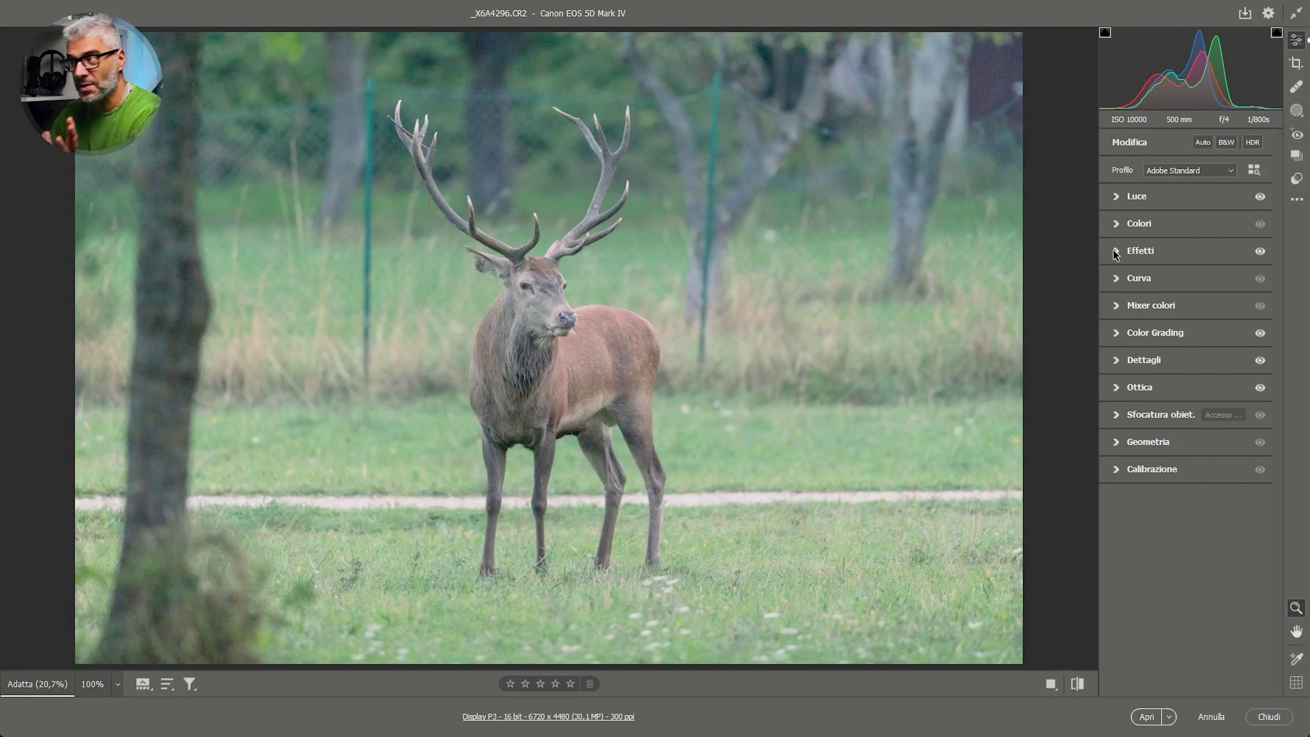
Try a different contrast in the Light settings, and set it to -30
left_click(1122, 196)
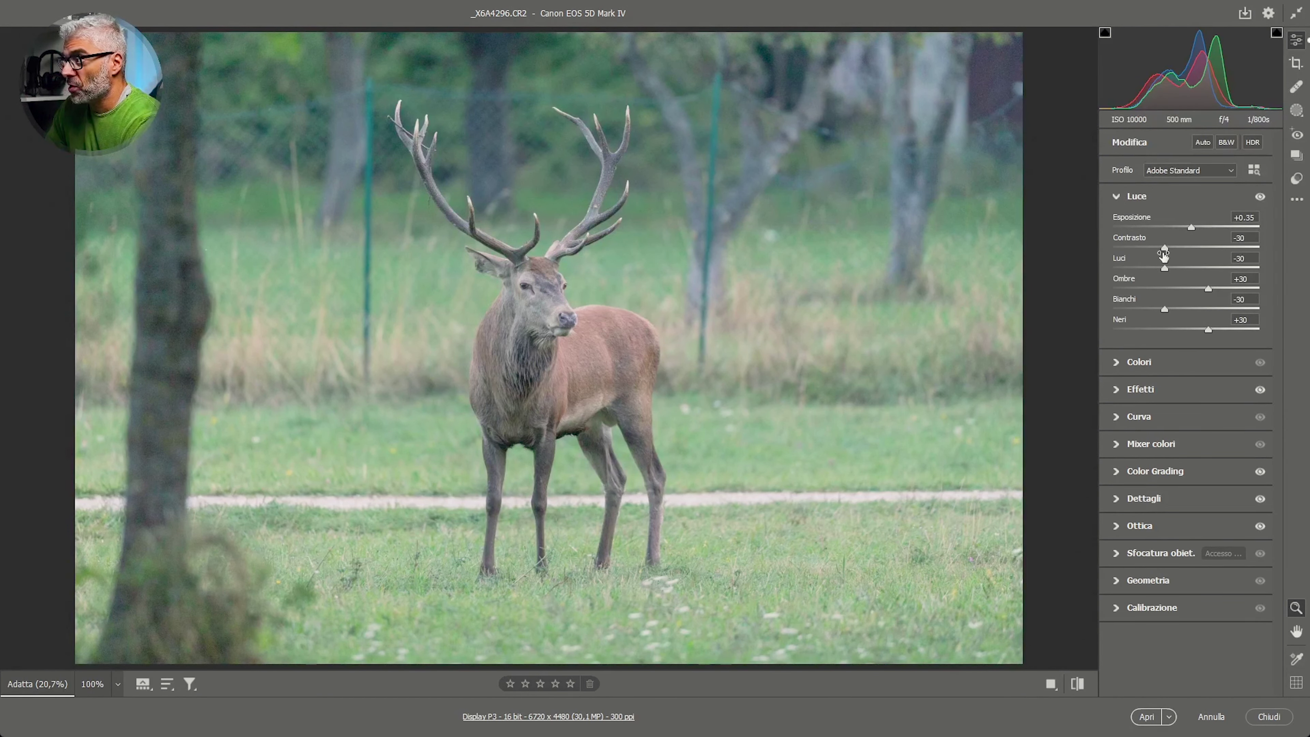
left_click_drag(1164, 249, 1160, 248)
left_click(1248, 238)
type("-30")
key("Tab")
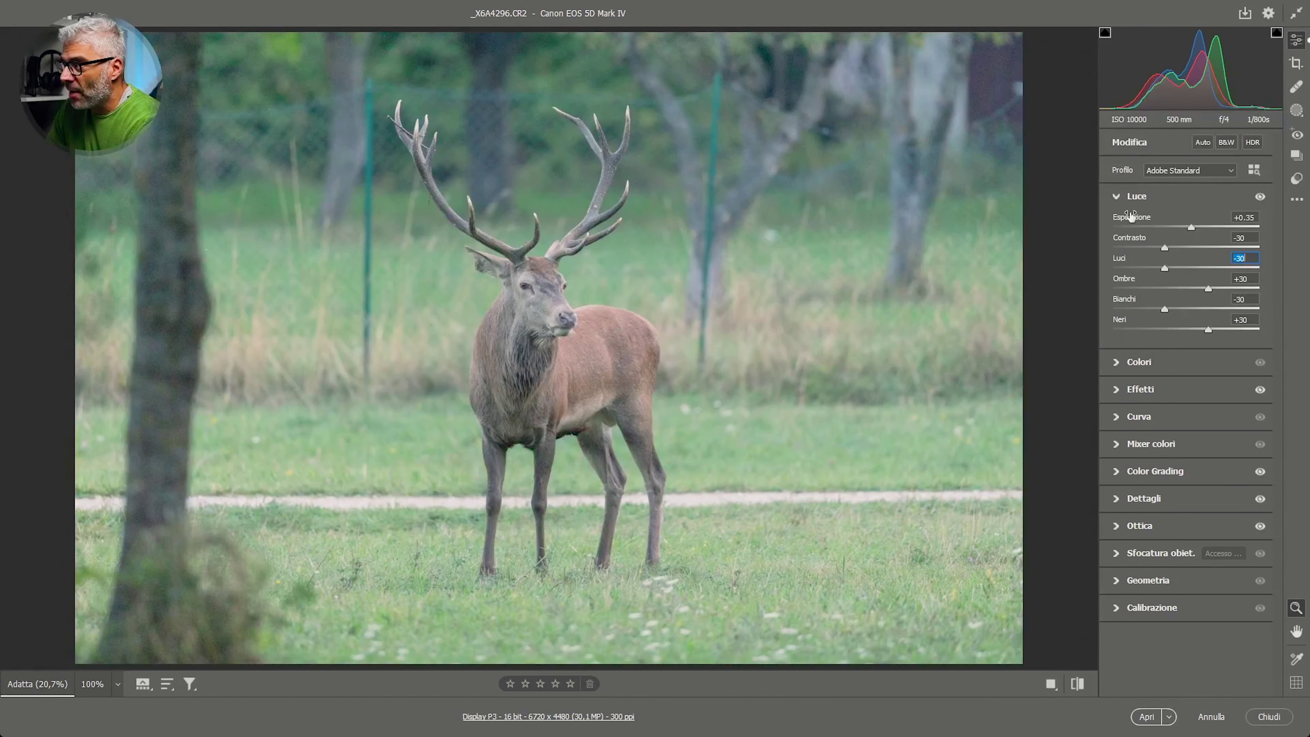
left_click(1115, 196)
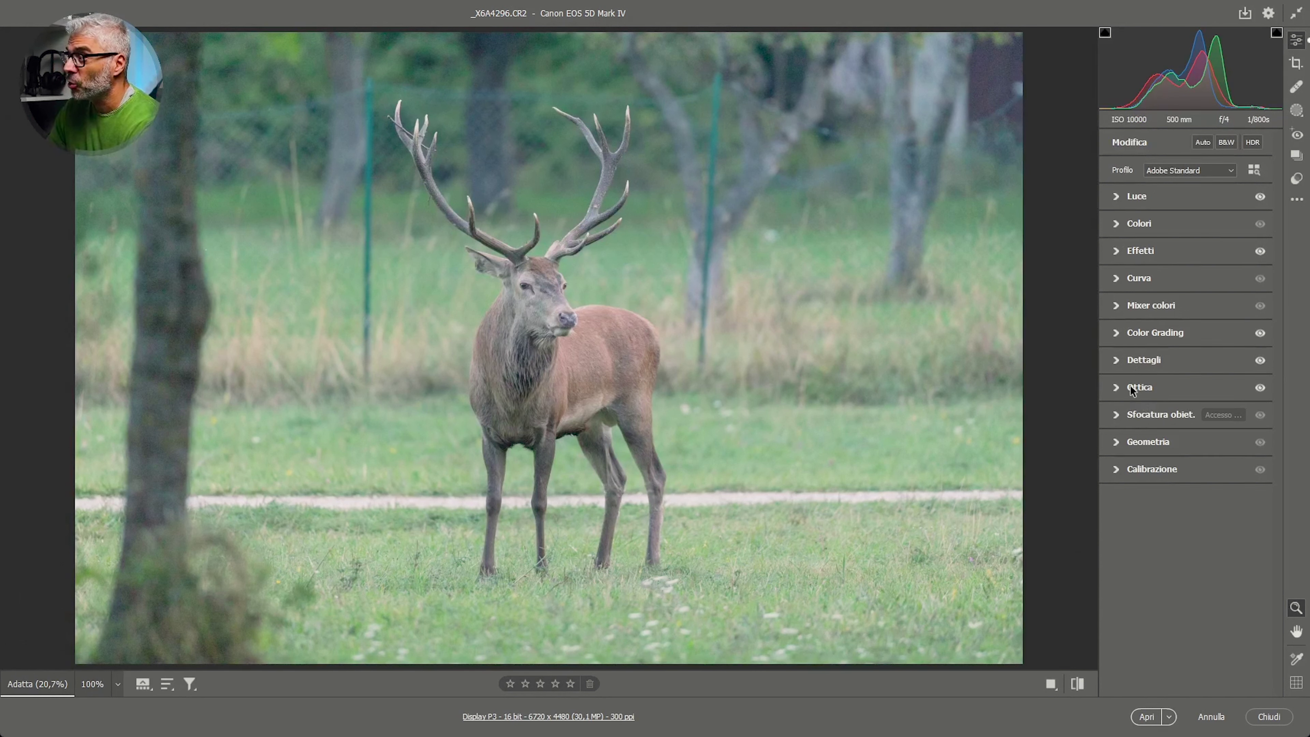
Sample the green of the grass beside the deer as a Point Color swatch in the Color Mixer
left_click(1116, 305)
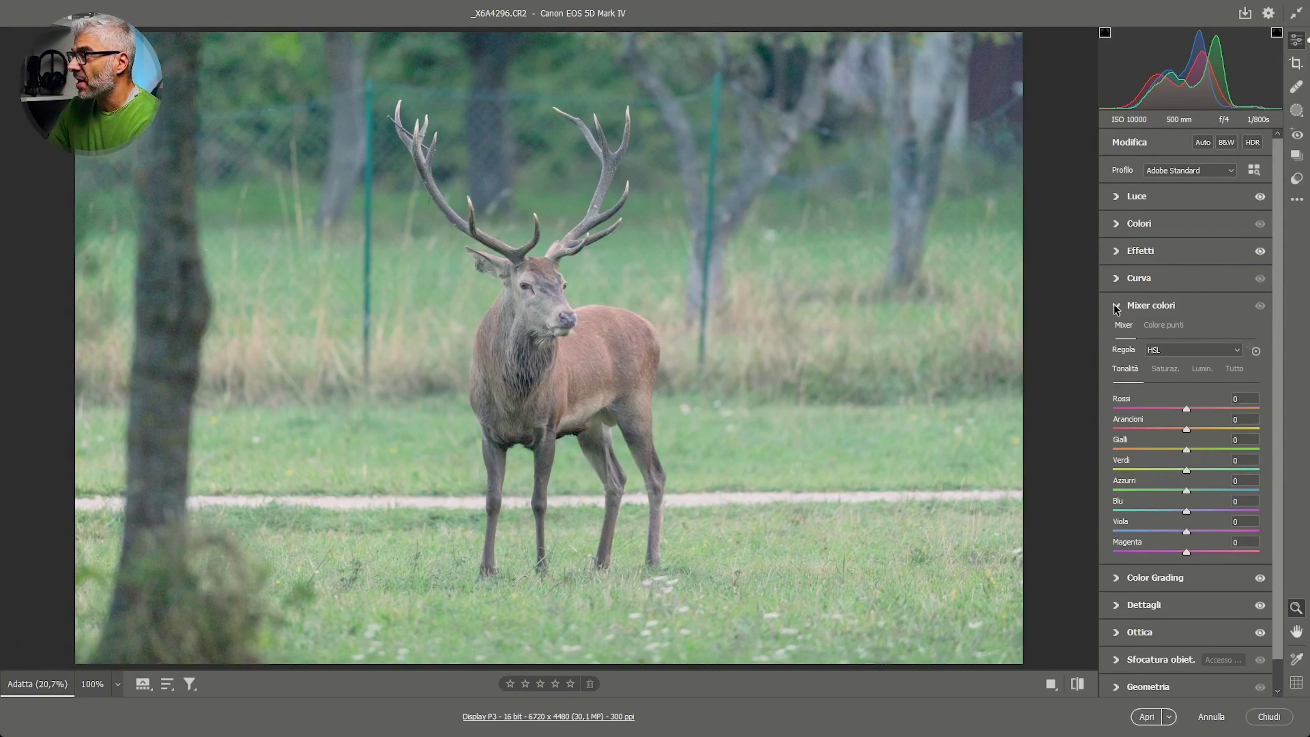
left_click(1116, 306)
left_click(1121, 415)
left_click(1119, 415)
left_click(1117, 306)
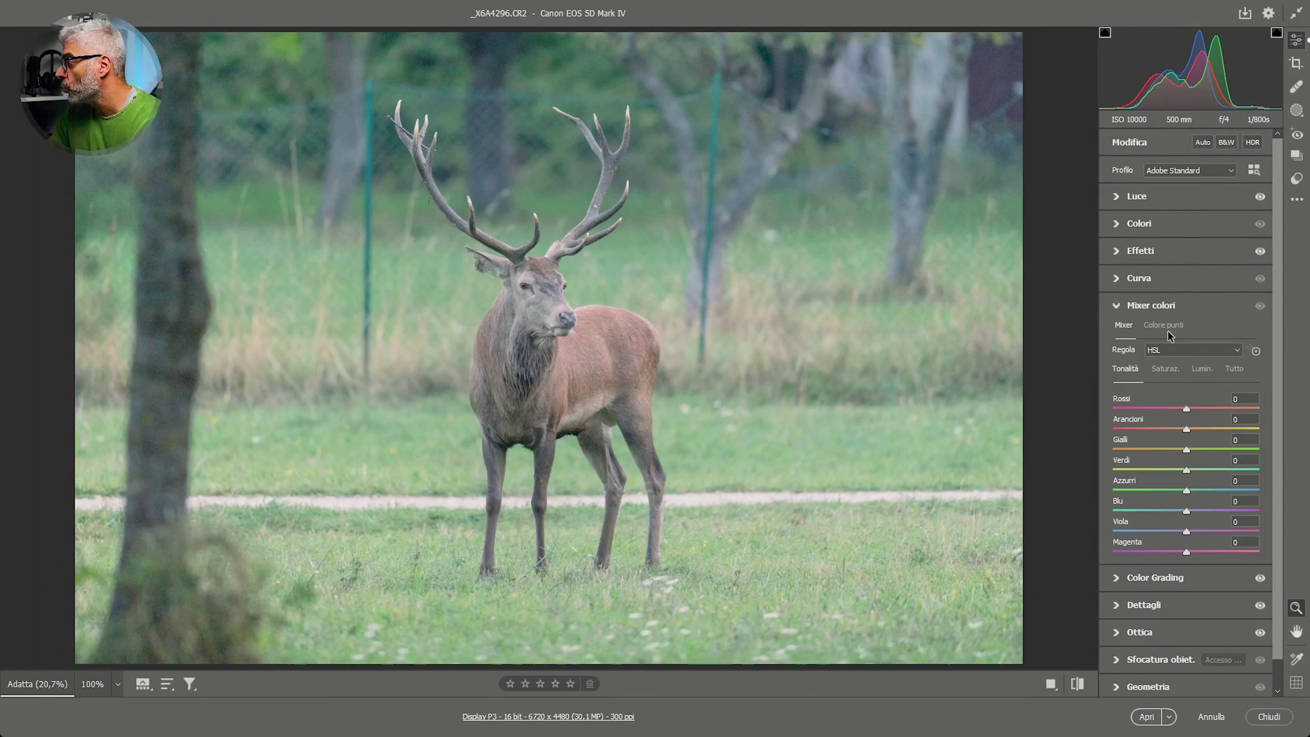
left_click(1157, 327)
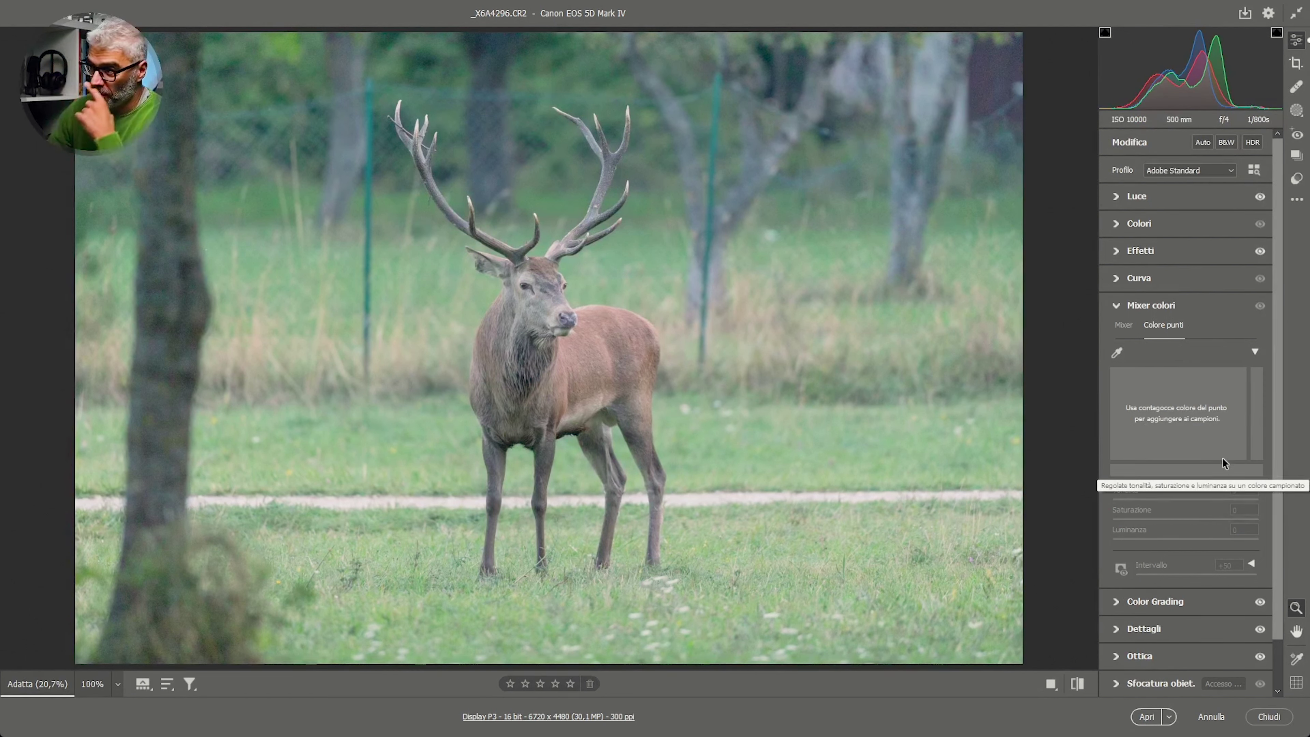
left_click(1117, 355)
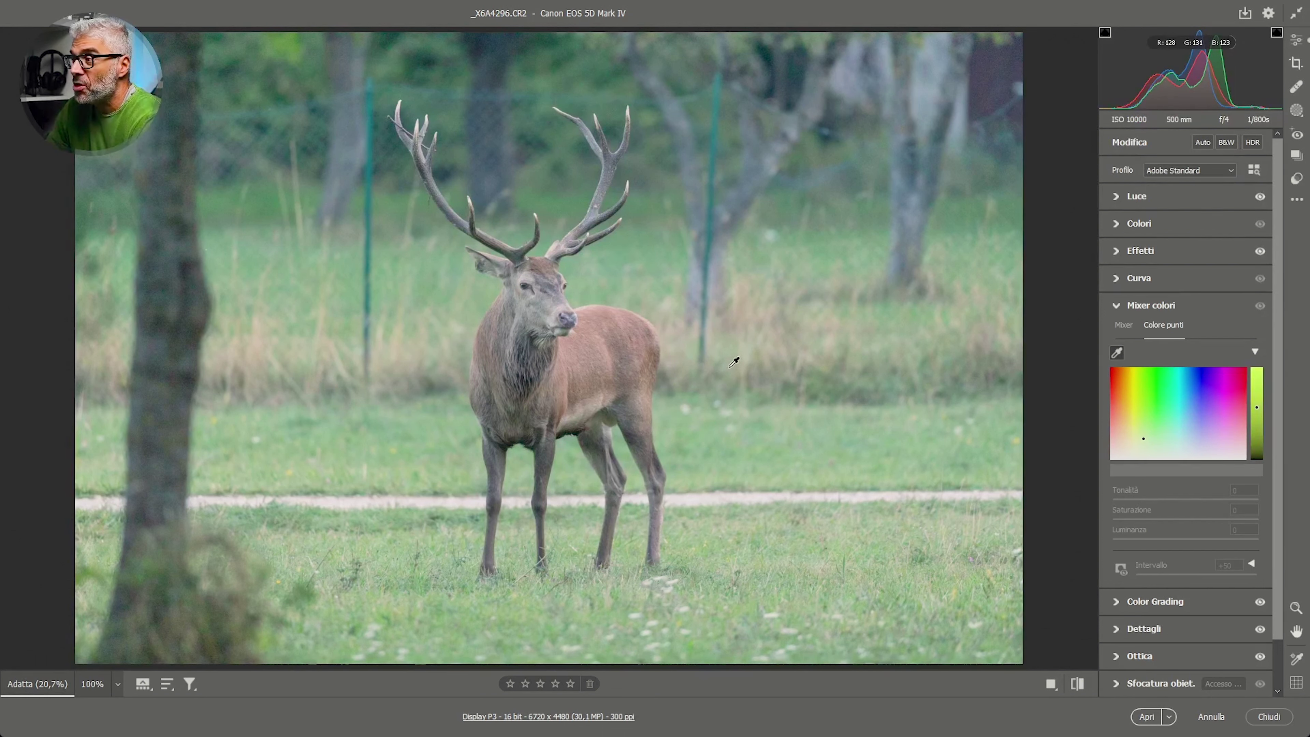
left_click(764, 440)
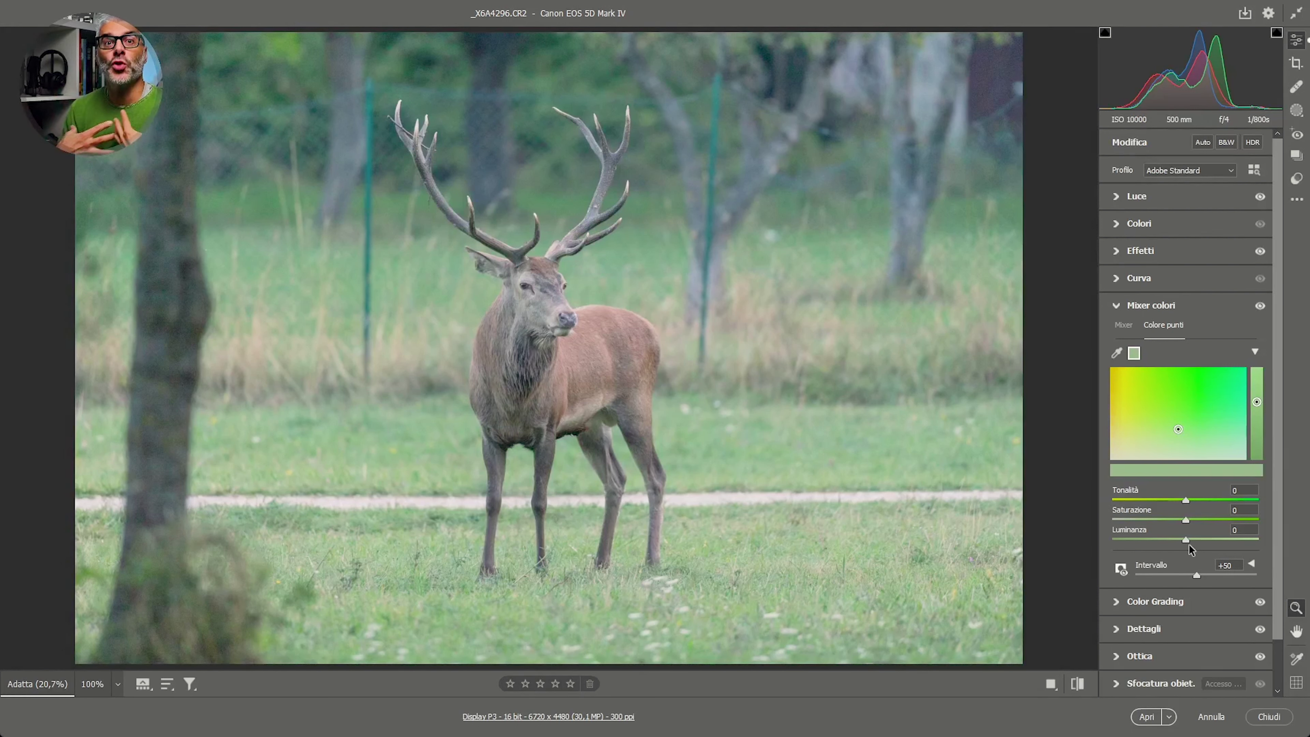
Try different hues on the green grass swatch, and set its hue to +36 and its luminance to -31
mouse_move(1186, 499)
left_mouse_down()
mouse_move(1305, 504)
mouse_move(1204, 508)
left_mouse_up()
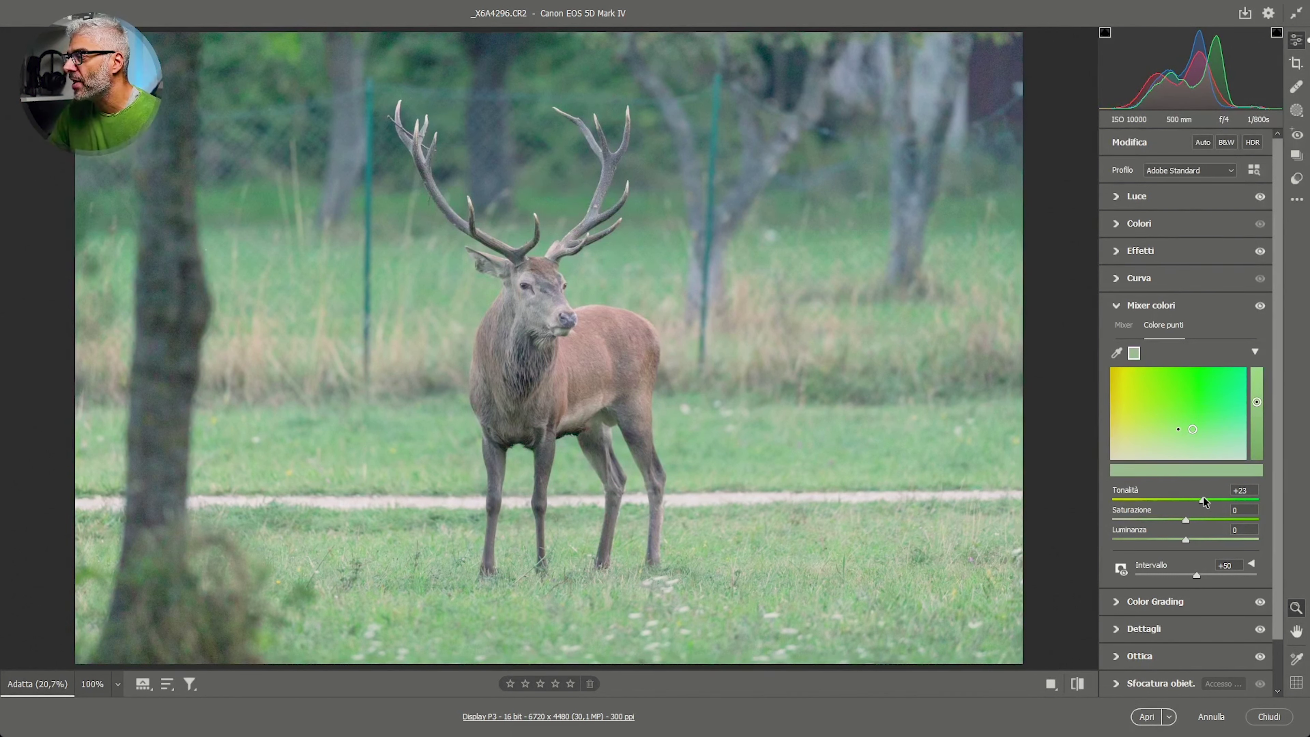
left_click_drag(1201, 496, 1117, 505)
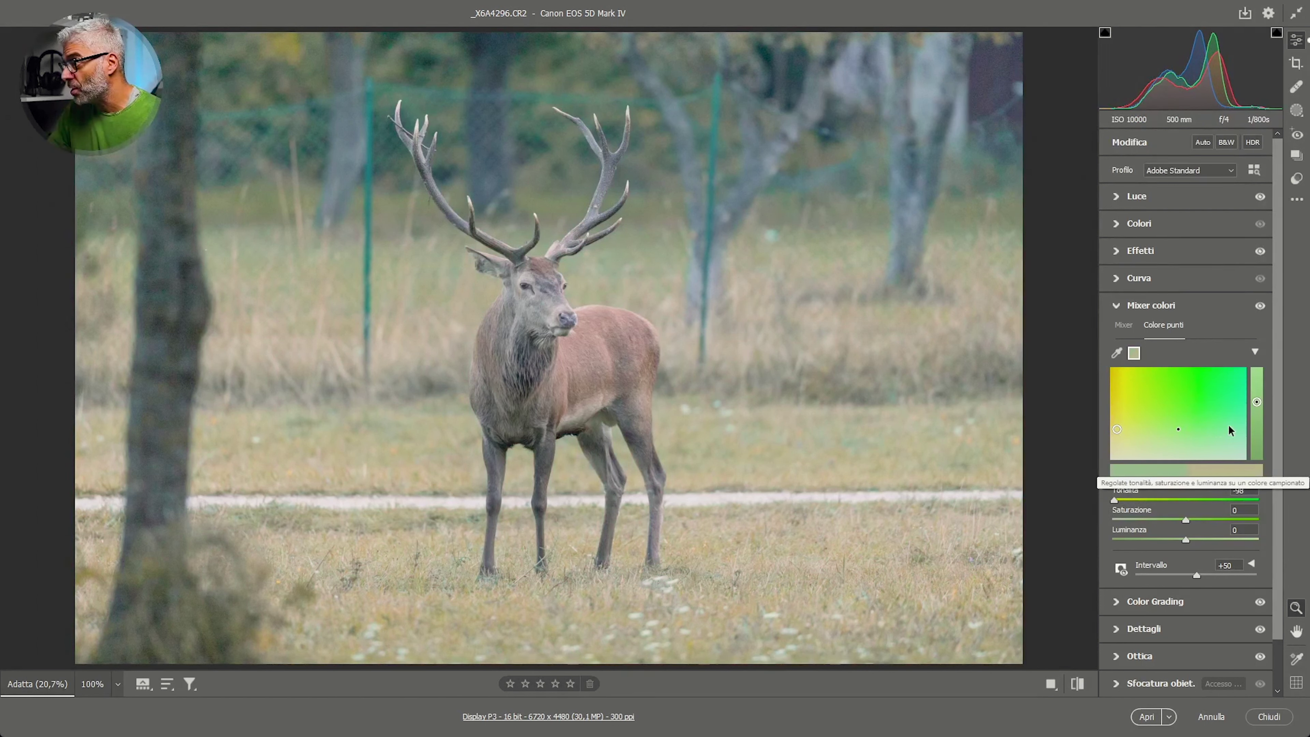
mouse_move(1114, 500)
left_mouse_down()
mouse_move(1261, 494)
mouse_move(1178, 498)
mouse_move(1204, 499)
left_mouse_up()
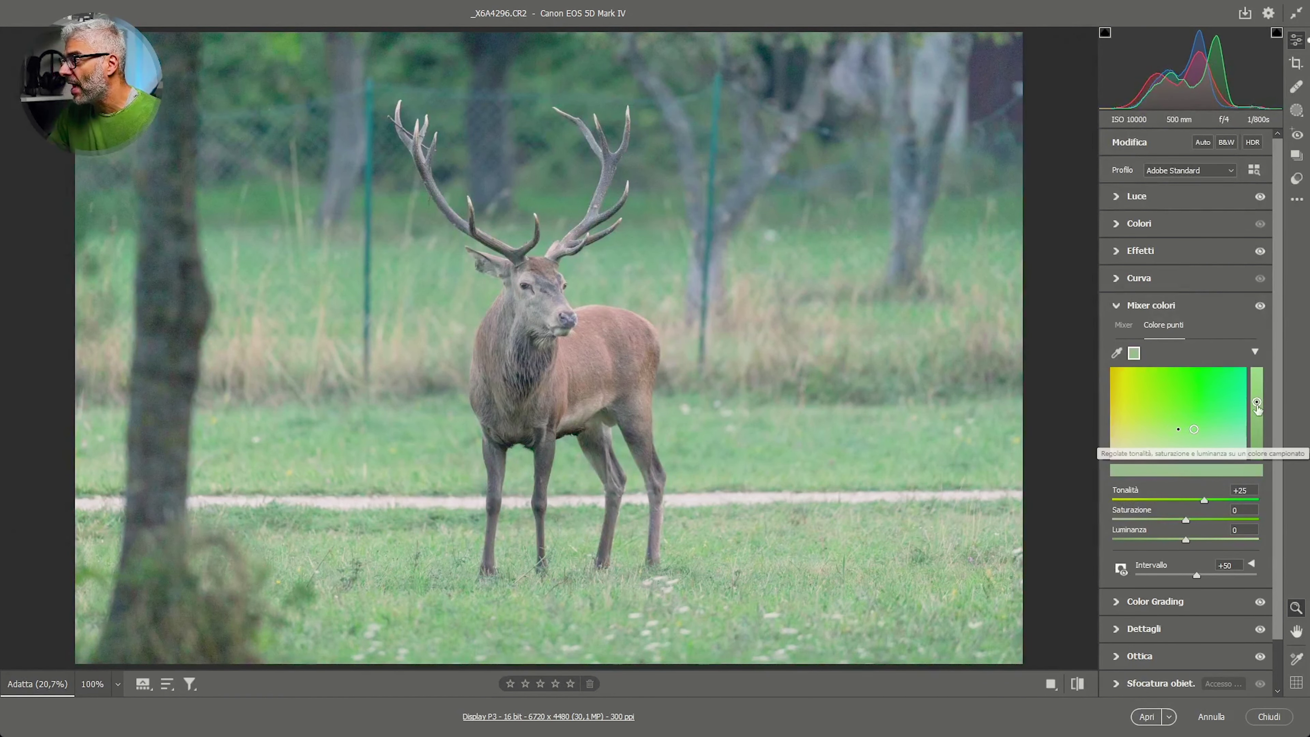
mouse_move(1256, 402)
left_mouse_down()
mouse_move(1259, 434)
mouse_move(1267, 395)
mouse_move(1261, 441)
mouse_move(1259, 401)
mouse_move(1254, 425)
left_mouse_up()
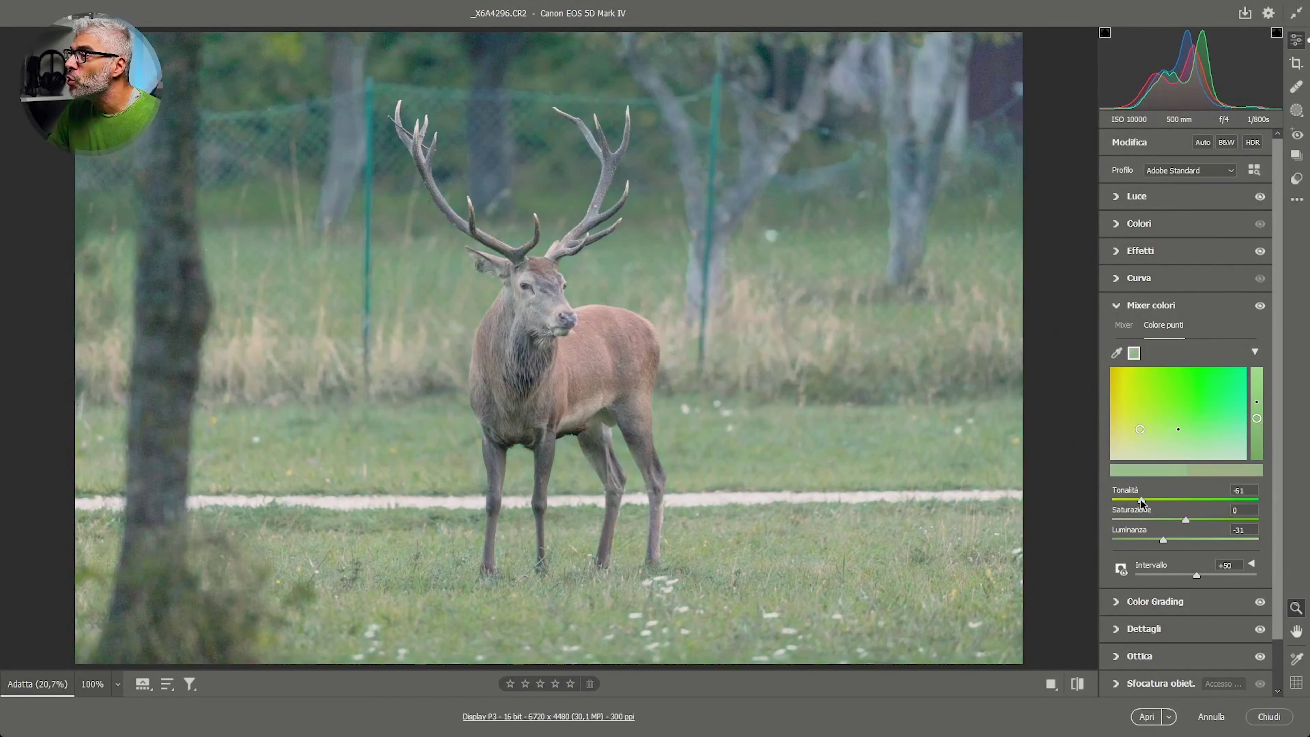
left_click_drag(1204, 500, 1213, 501)
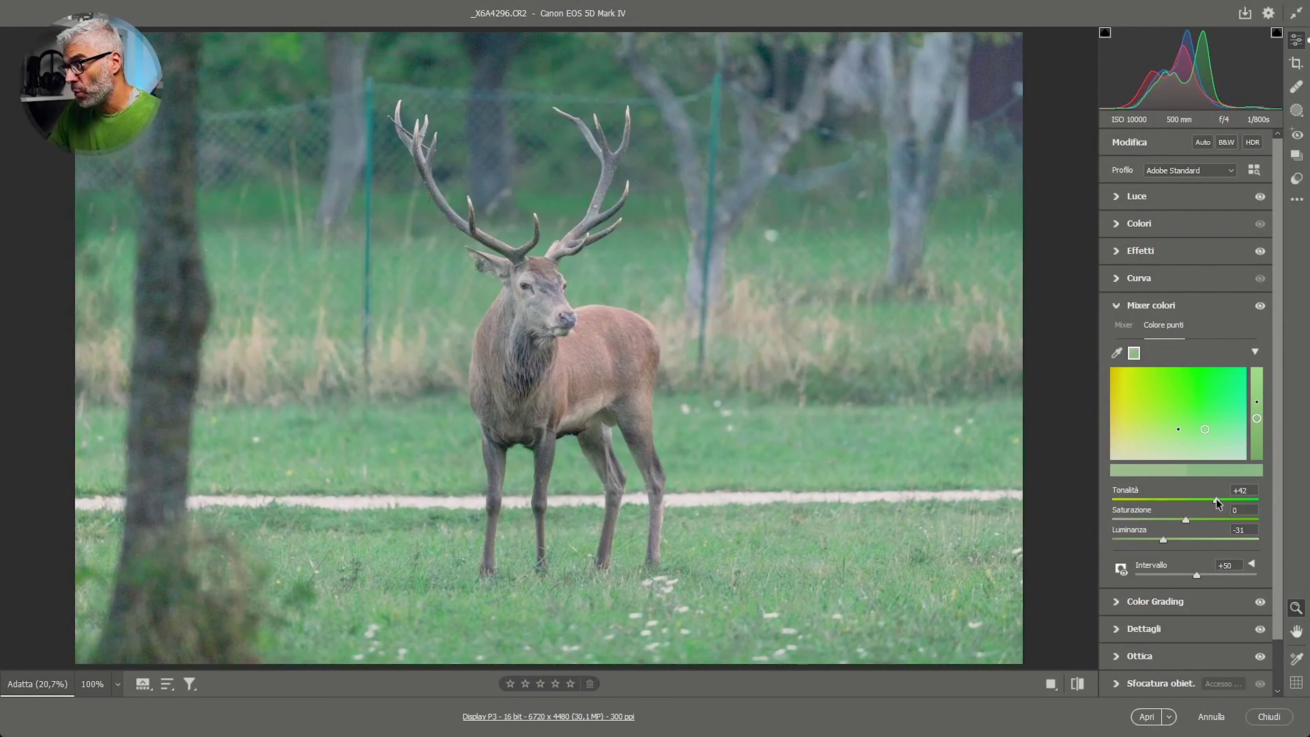
Sample the deer's brown fur as a second Point Color swatch, try different hues, and set its hue to -4 and luminance to +4
left_click(1116, 354)
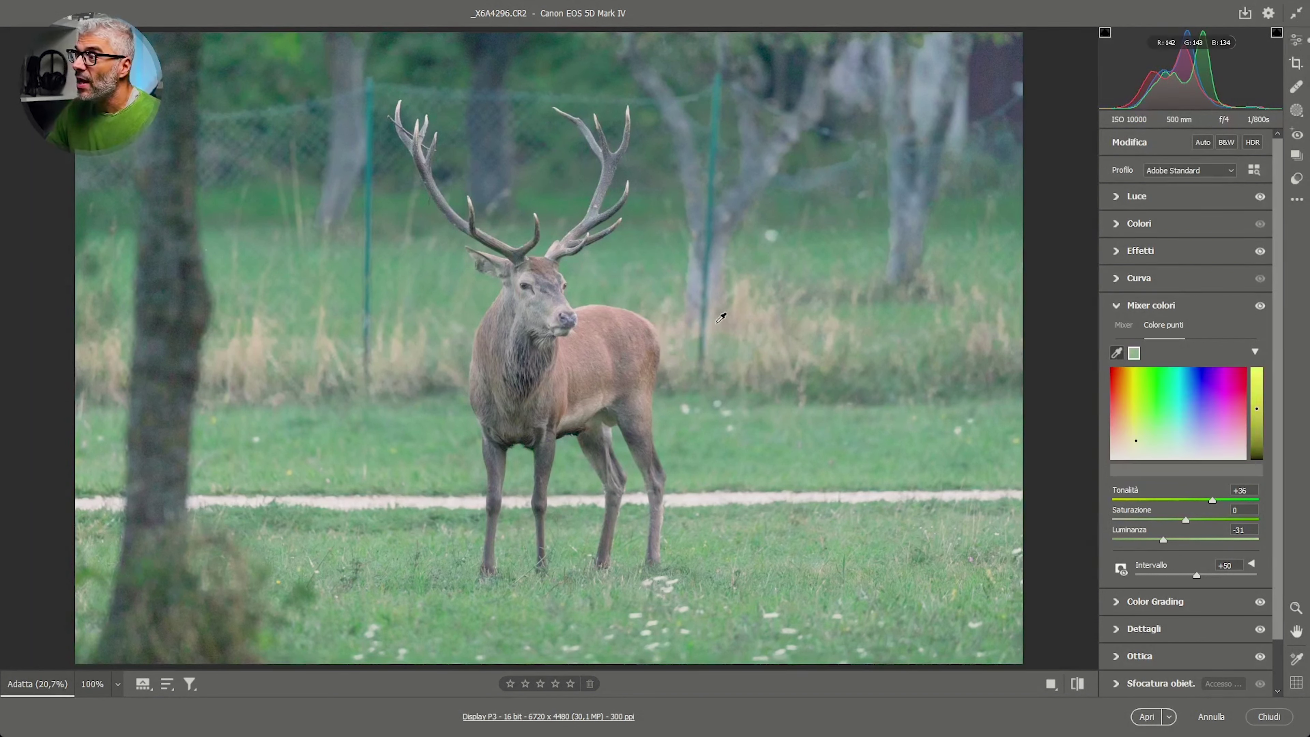
left_click(587, 357)
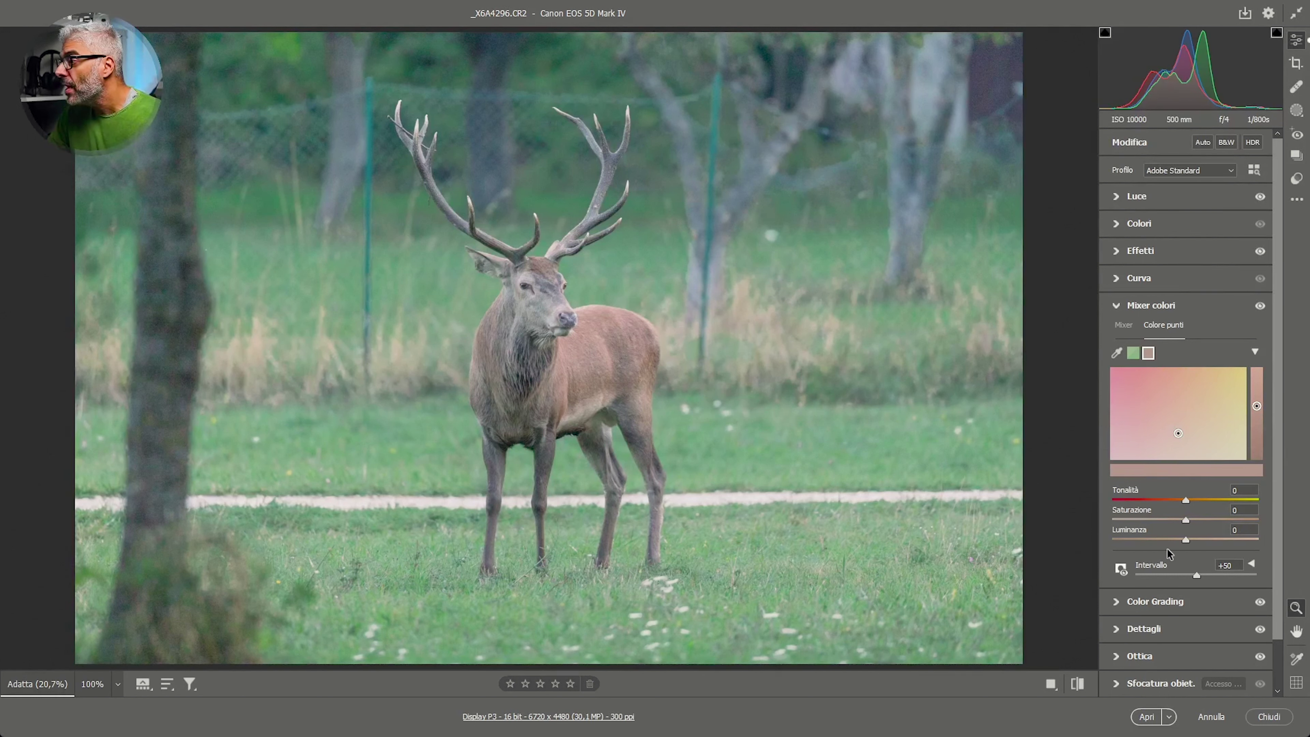
mouse_move(1185, 502)
left_mouse_down()
mouse_move(1143, 505)
mouse_move(1224, 513)
mouse_move(1168, 515)
left_mouse_up()
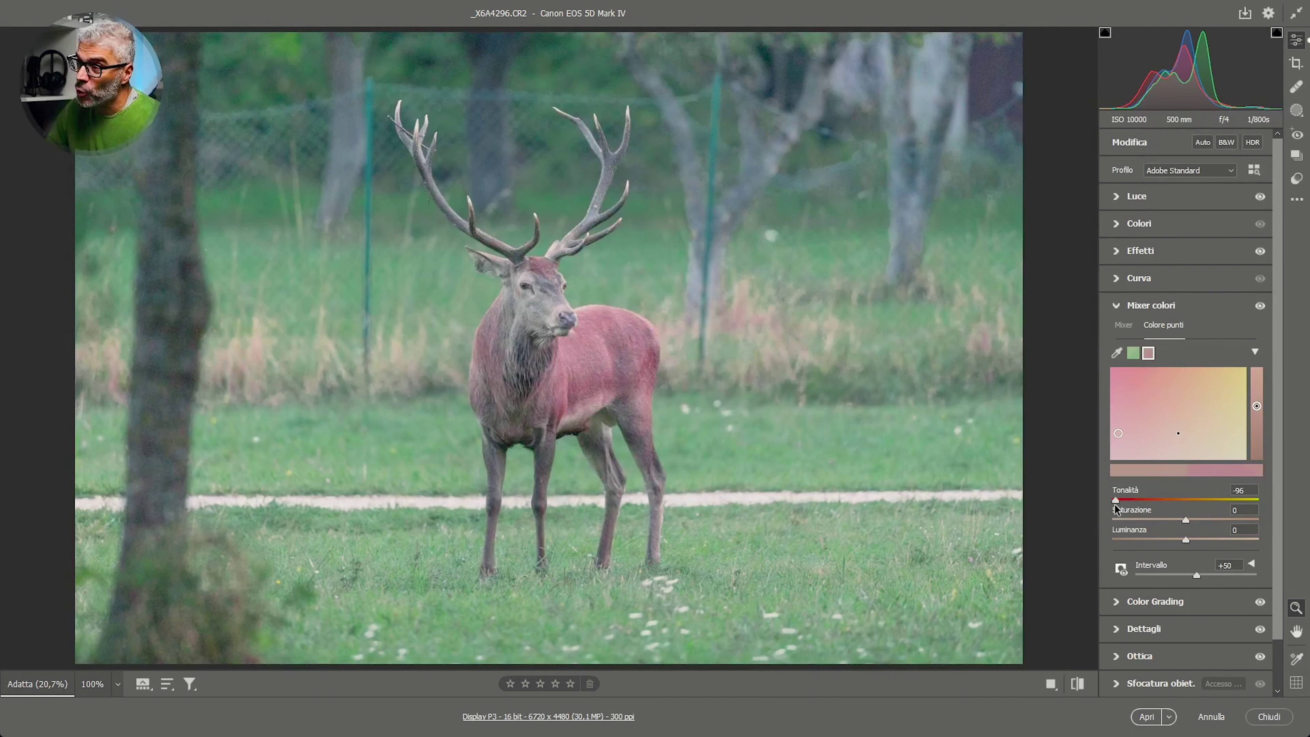
mouse_move(1240, 500)
left_mouse_down()
mouse_move(1182, 501)
mouse_move(1163, 541)
mouse_move(1209, 542)
mouse_move(1189, 541)
left_mouse_up()
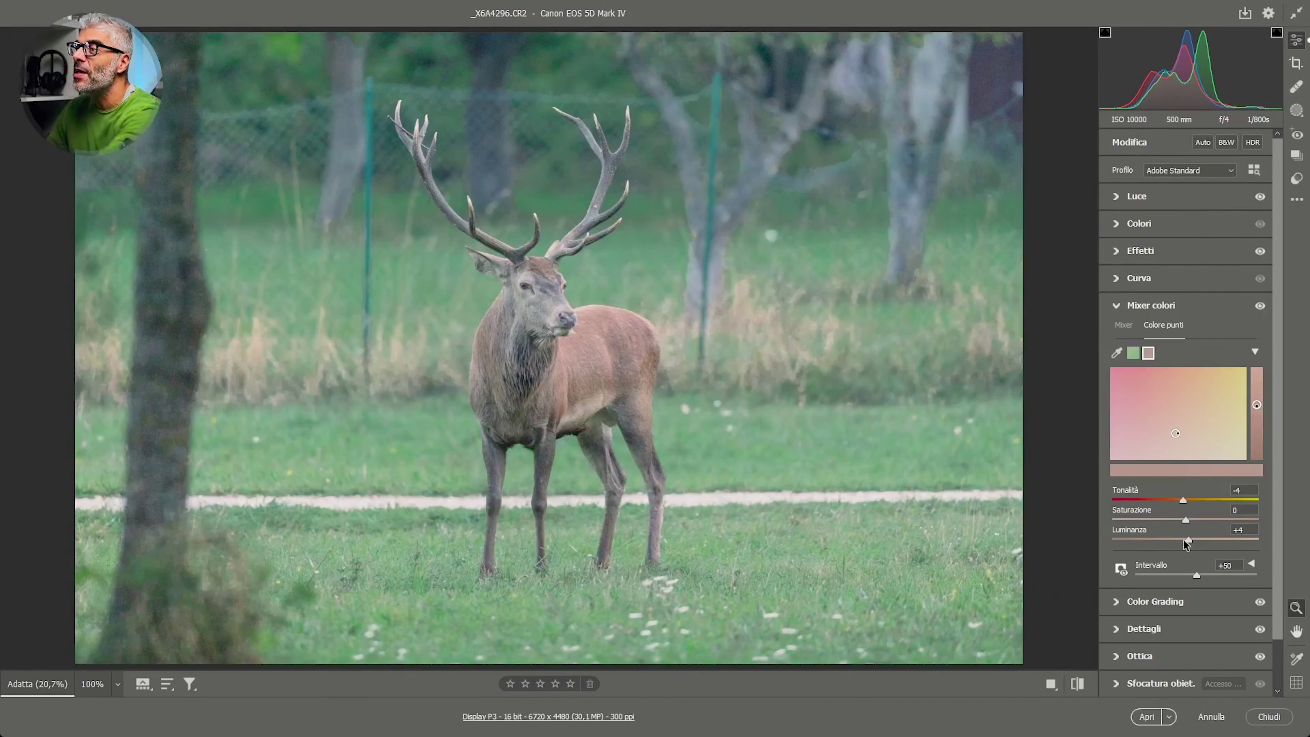
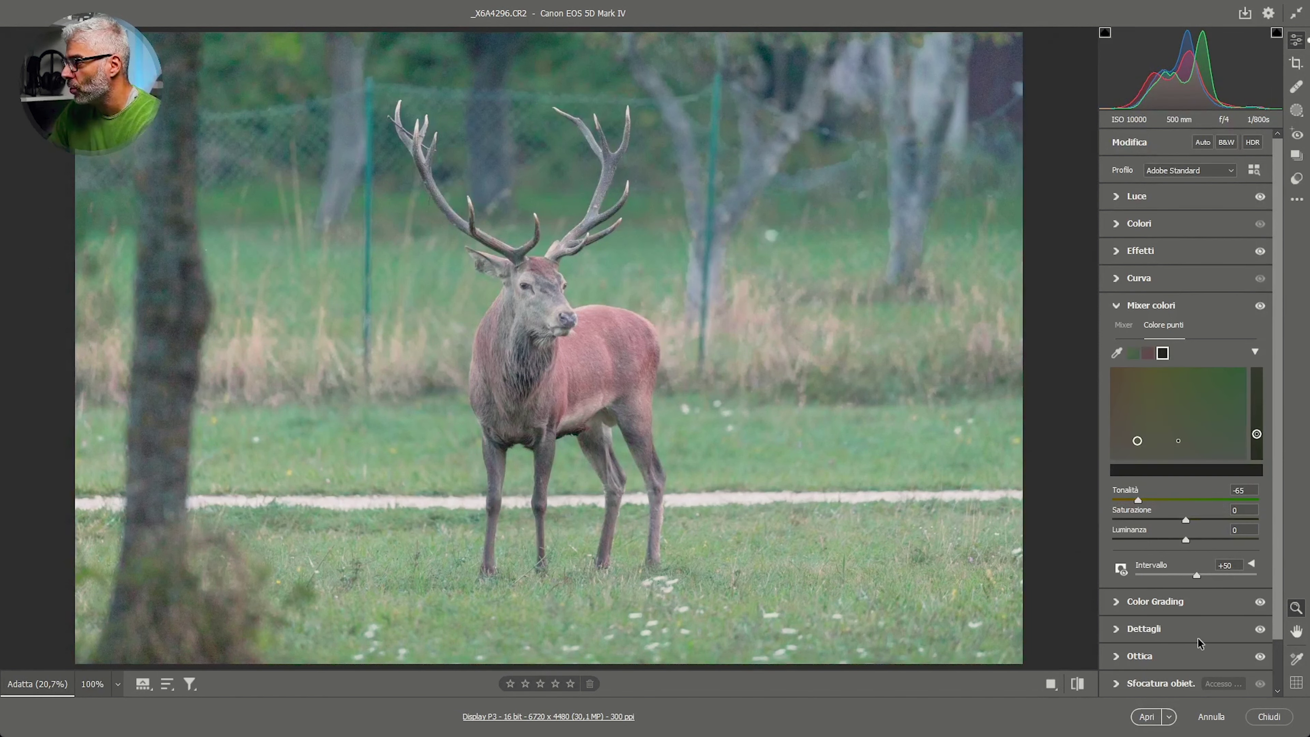
Close the Camera Raw session and browse the folder's raw photos to _X6A4317.CR2, the group of grazing deer
left_click(1268, 718)
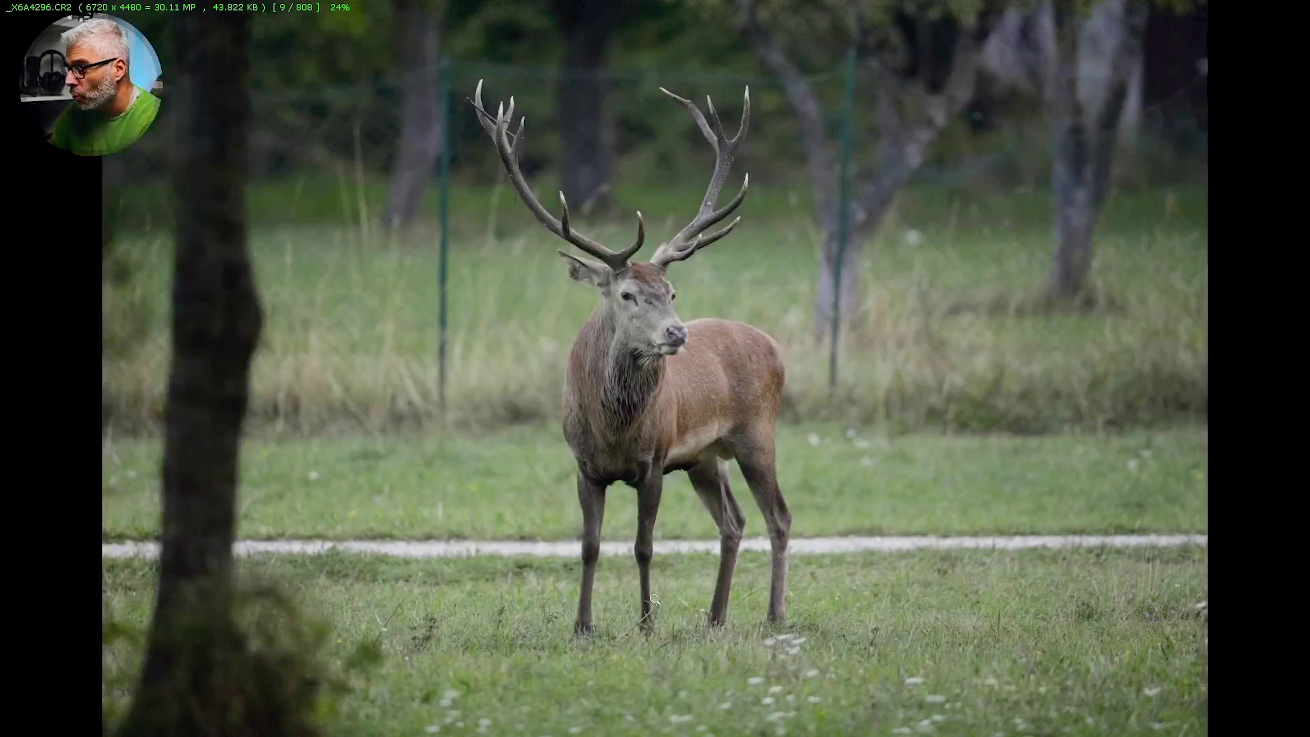
key("Right")
key("Right")
key("Right")
key("Right")
key("Right")
key("Right")
key("Right")
key("Right")
key("Right")
key("Right")
key("Right")
key("Right")
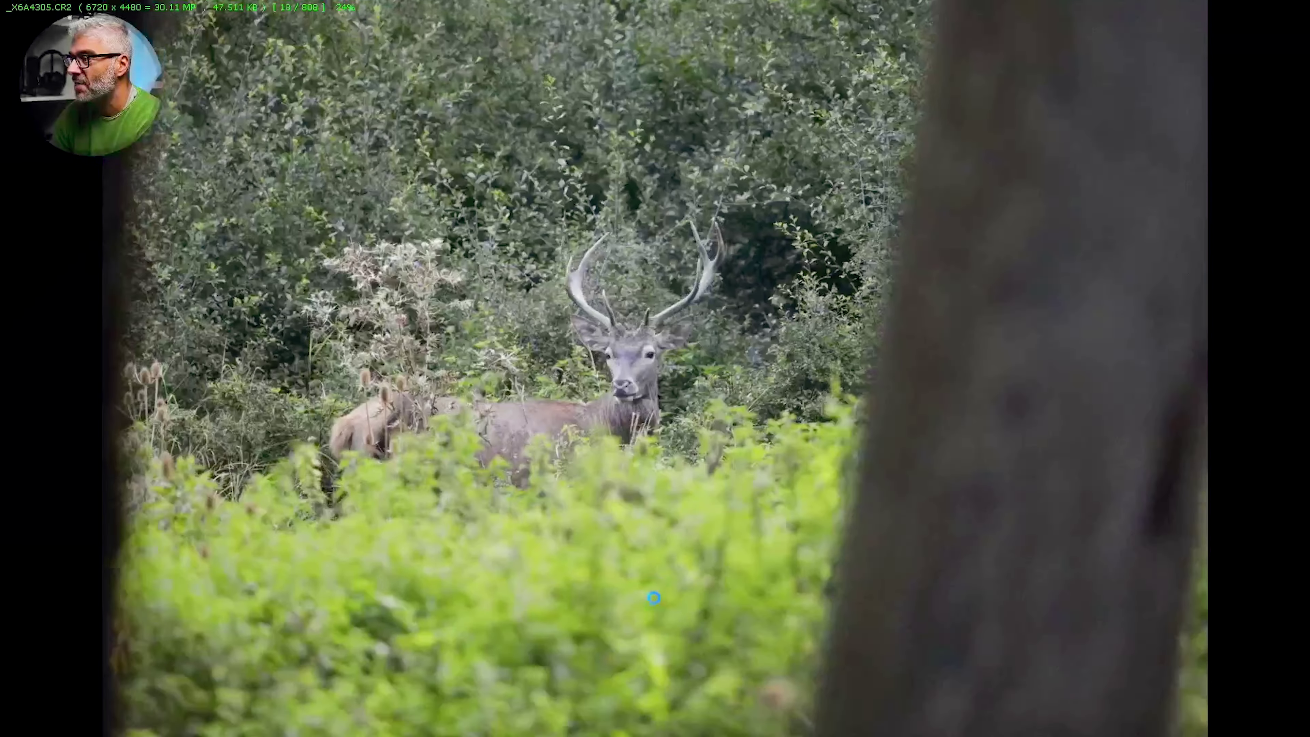
key("Right")
key("Right")
key("Right")
key("Right")
key("Right")
key("Right")
key("Right")
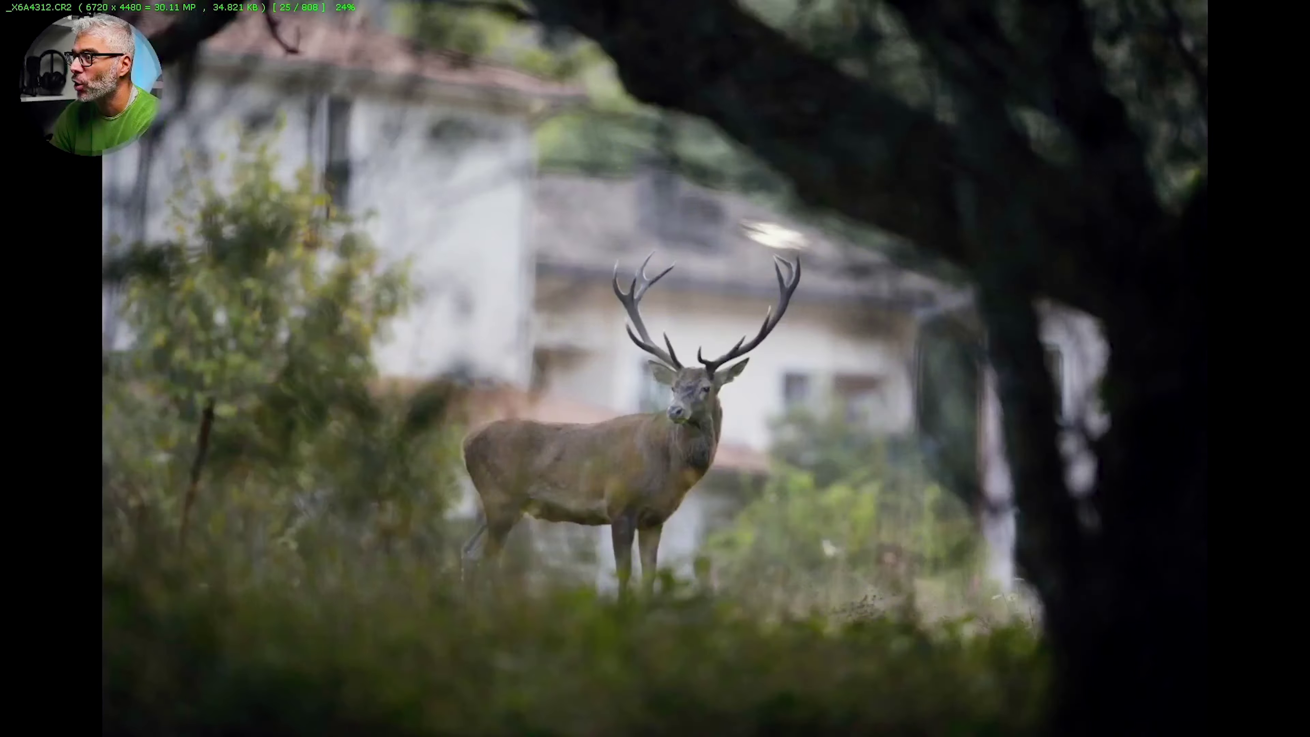
key("Right")
key("Right")
key("Right")
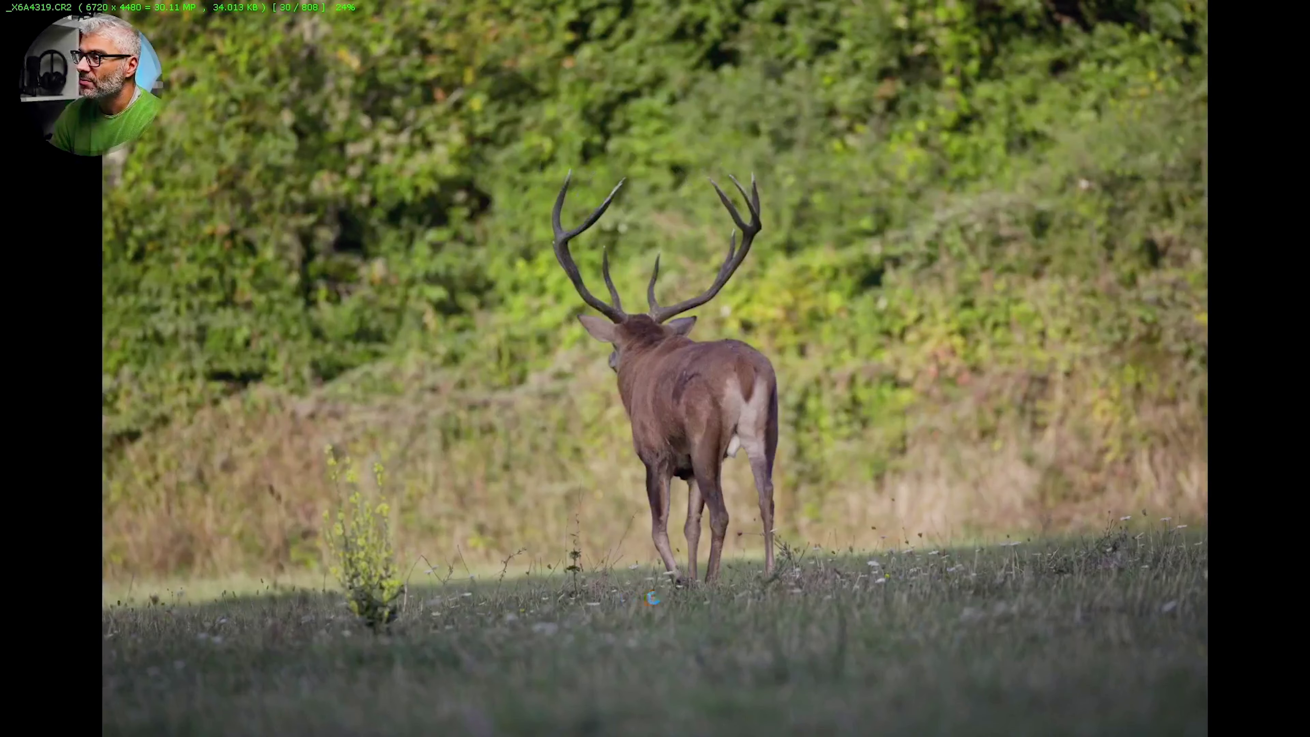
key("Left")
key("Left")
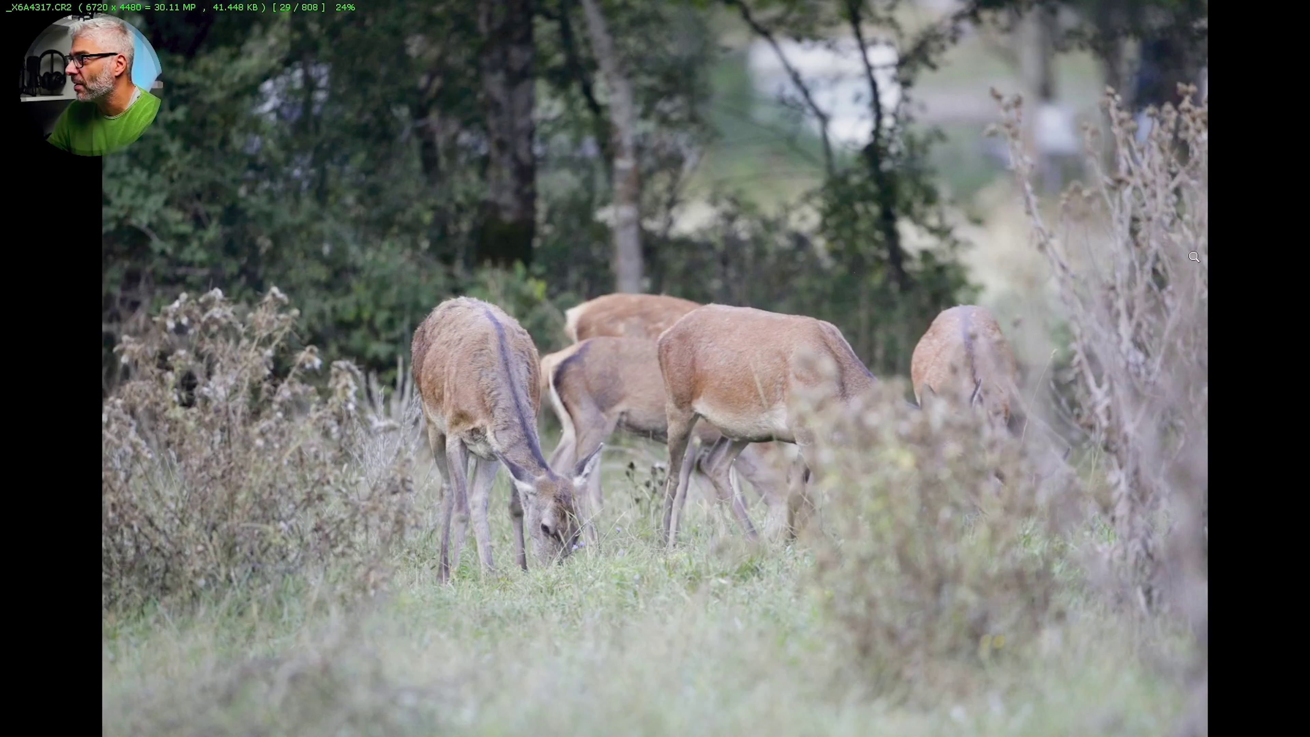
Send the grazing deer photo from the image viewer to Photoshop as the external editor
right_click(920, 371)
mouse_move(928, 389)
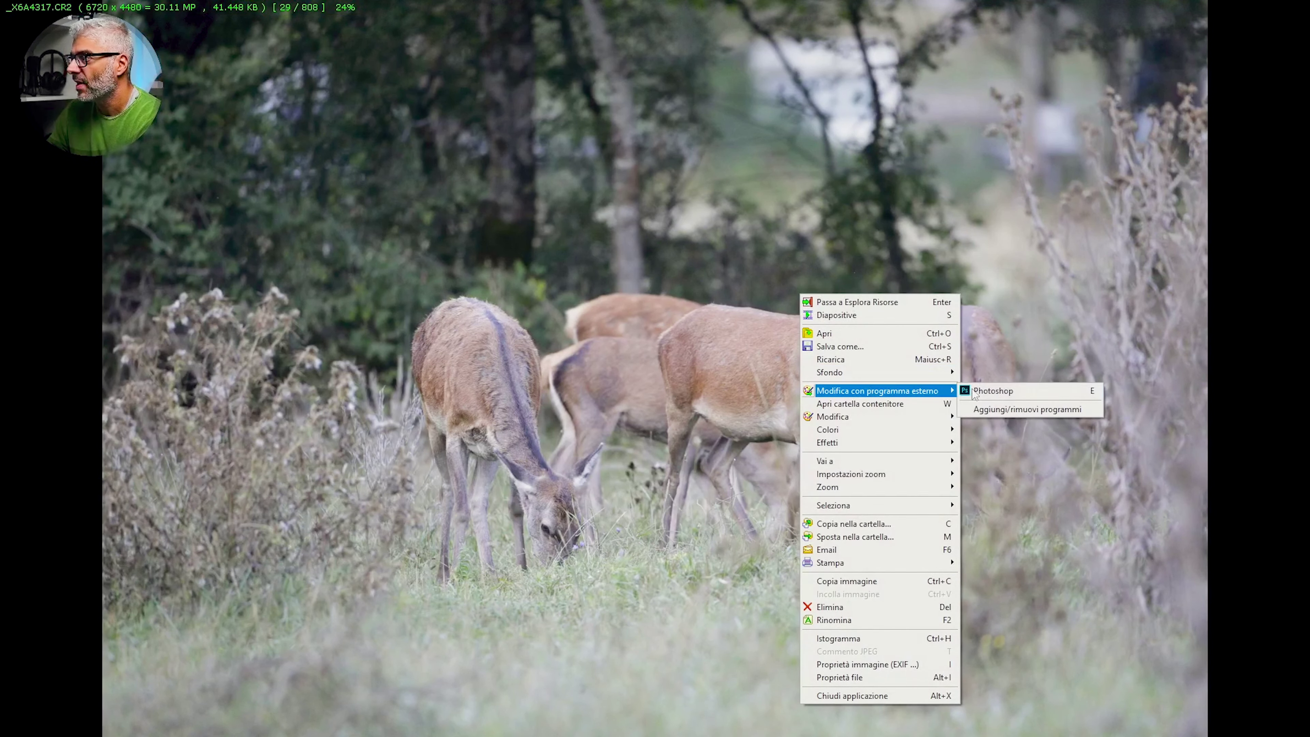
left_click(989, 389)
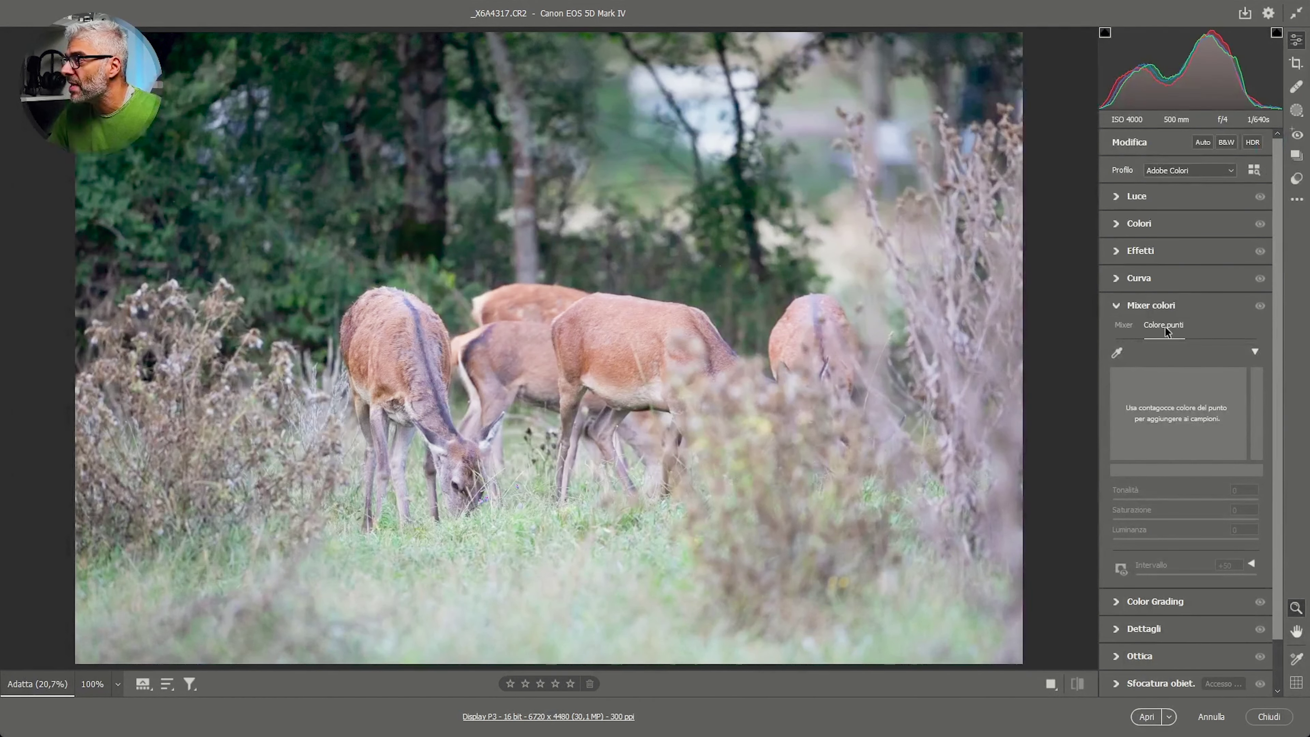
left_click(1119, 353)
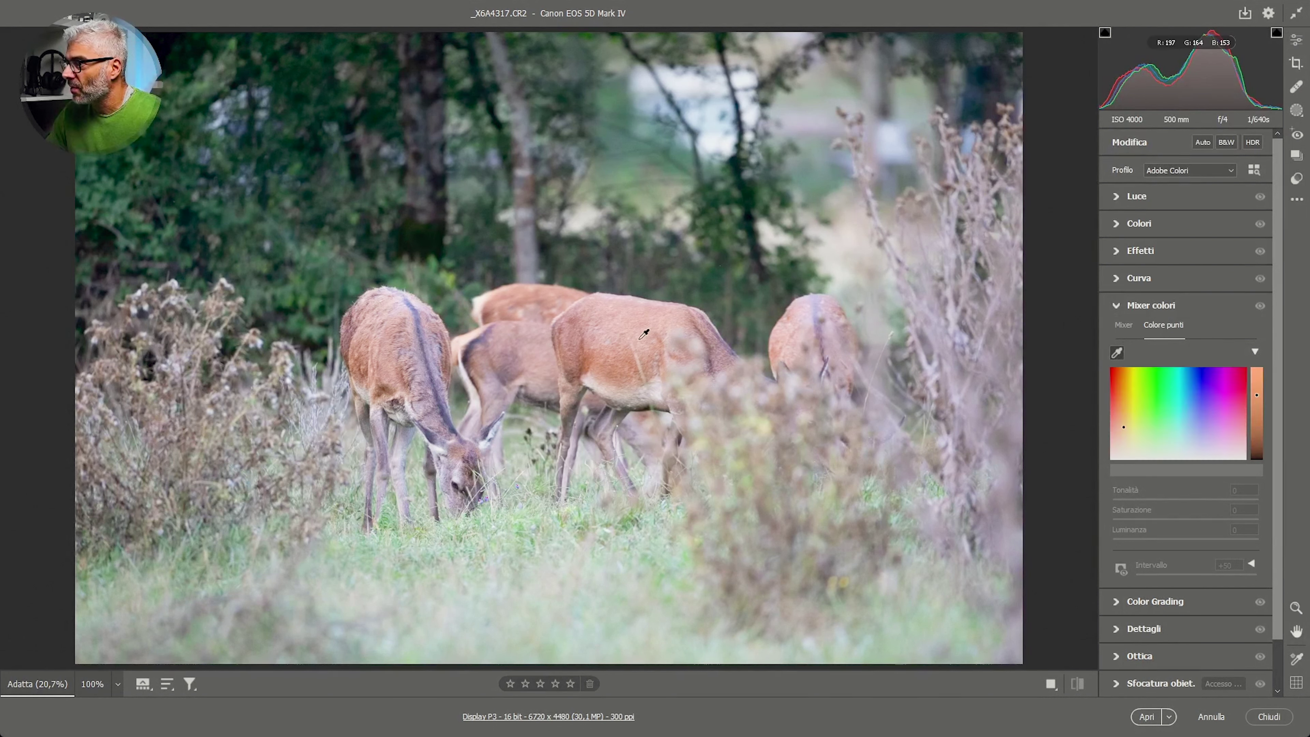
left_click(601, 334)
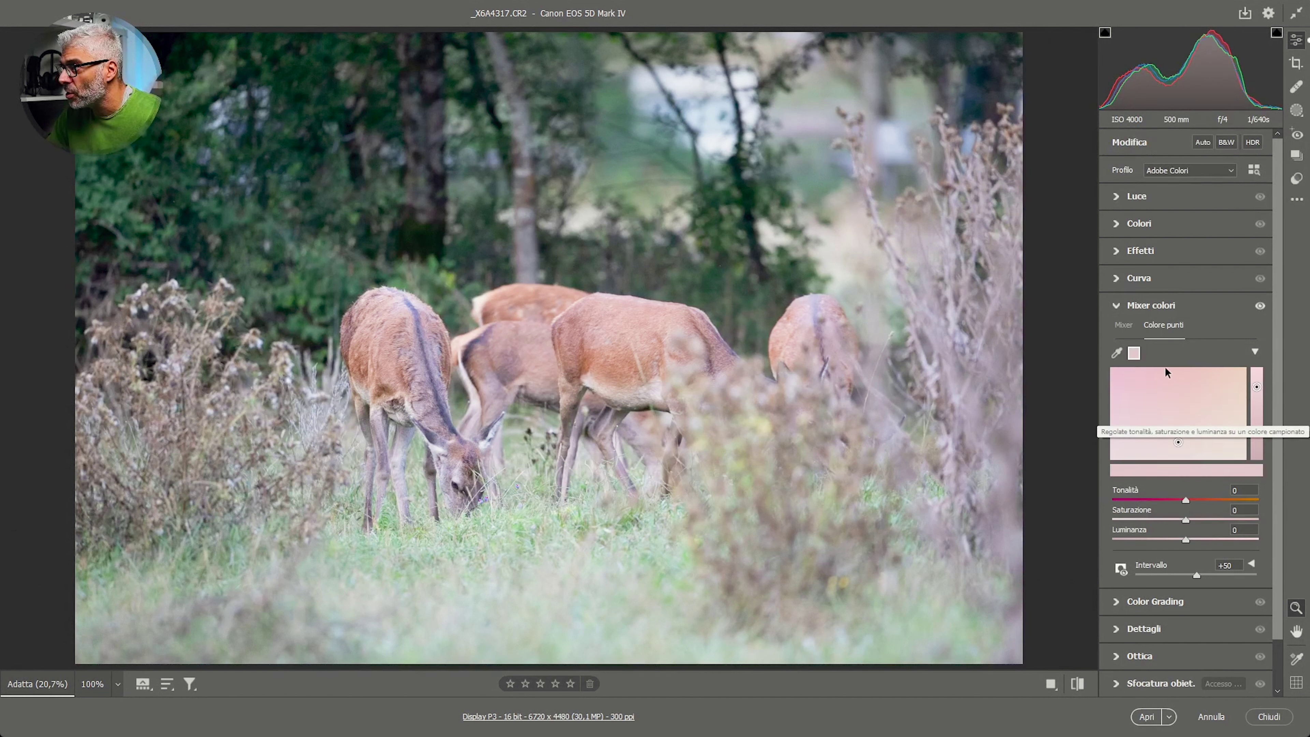
right_click(1134, 356)
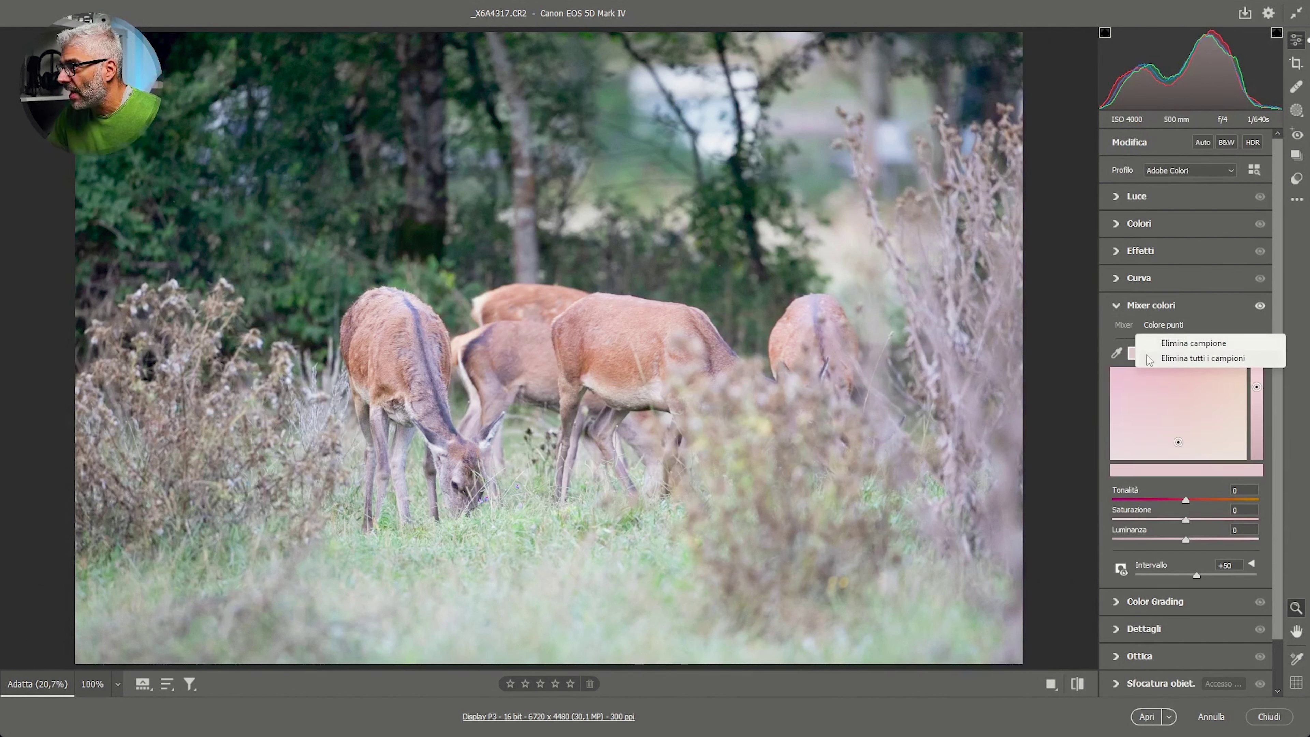
left_click(1181, 344)
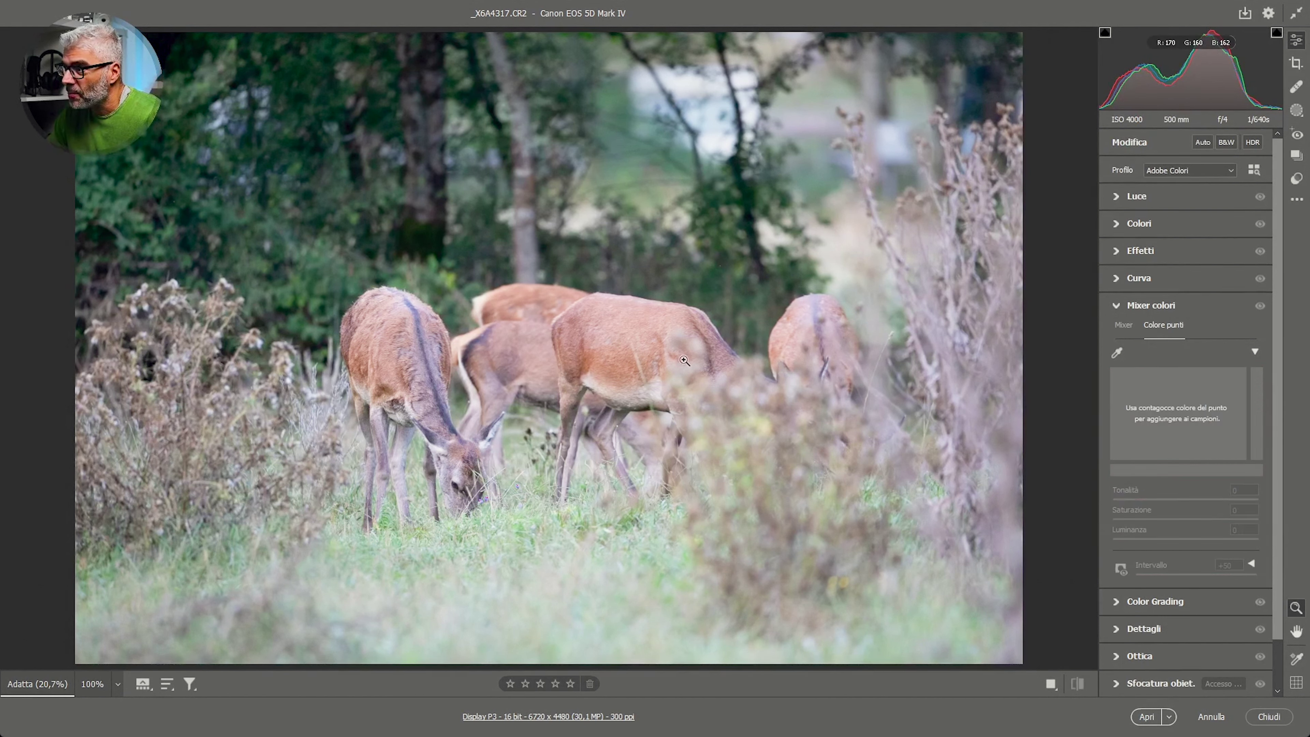
Sample the reddish fur of the central deer as a Point Color swatch, and set its hue to -33 and luminance to +63
left_click(1117, 353)
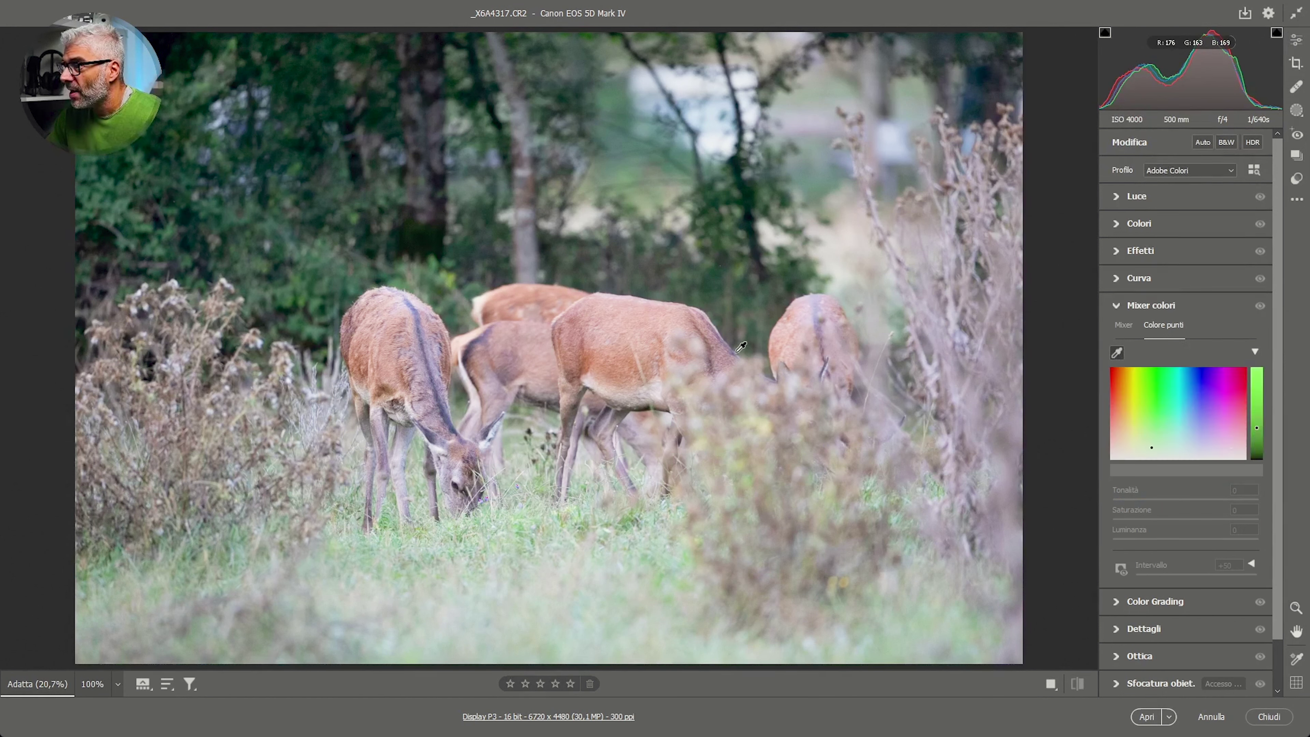
left_click(587, 355)
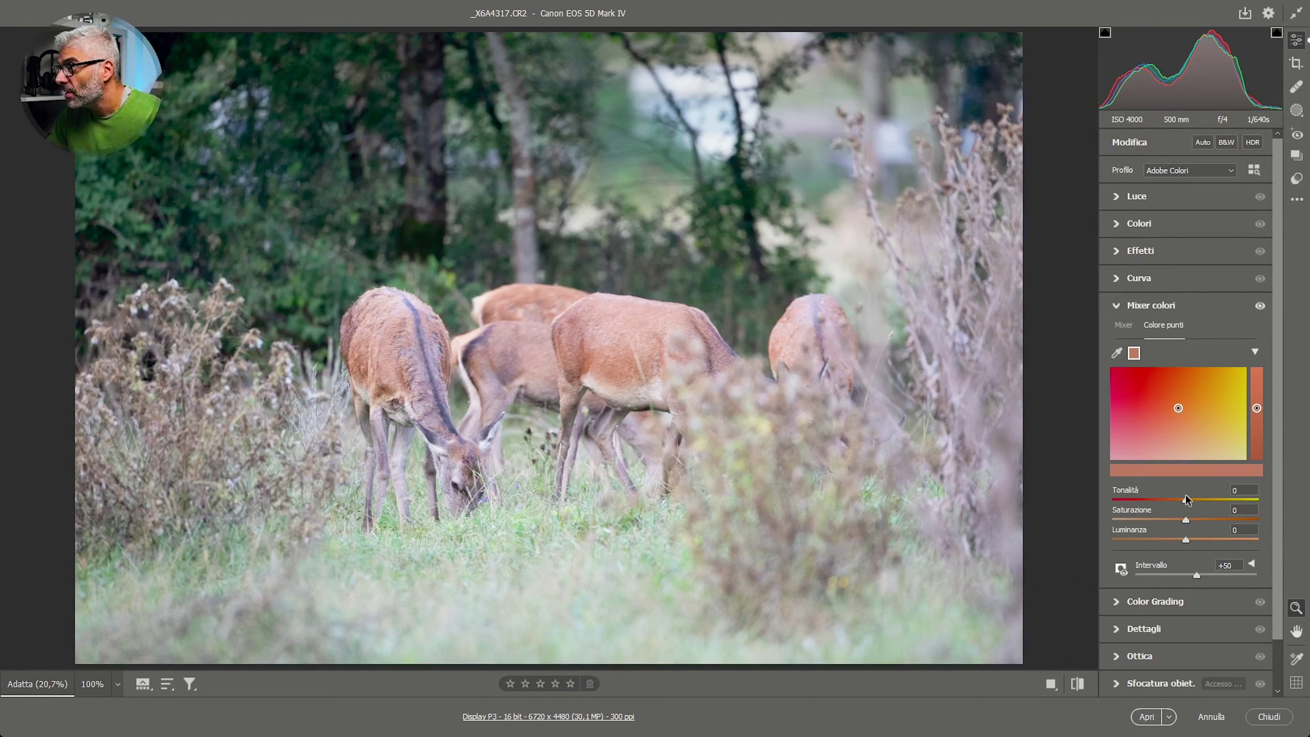
mouse_move(1186, 500)
left_mouse_down()
mouse_move(1124, 501)
mouse_move(1197, 501)
mouse_move(1161, 502)
mouse_move(1212, 542)
mouse_move(1186, 542)
mouse_move(1230, 542)
mouse_move(1159, 542)
mouse_move(1232, 536)
left_mouse_up()
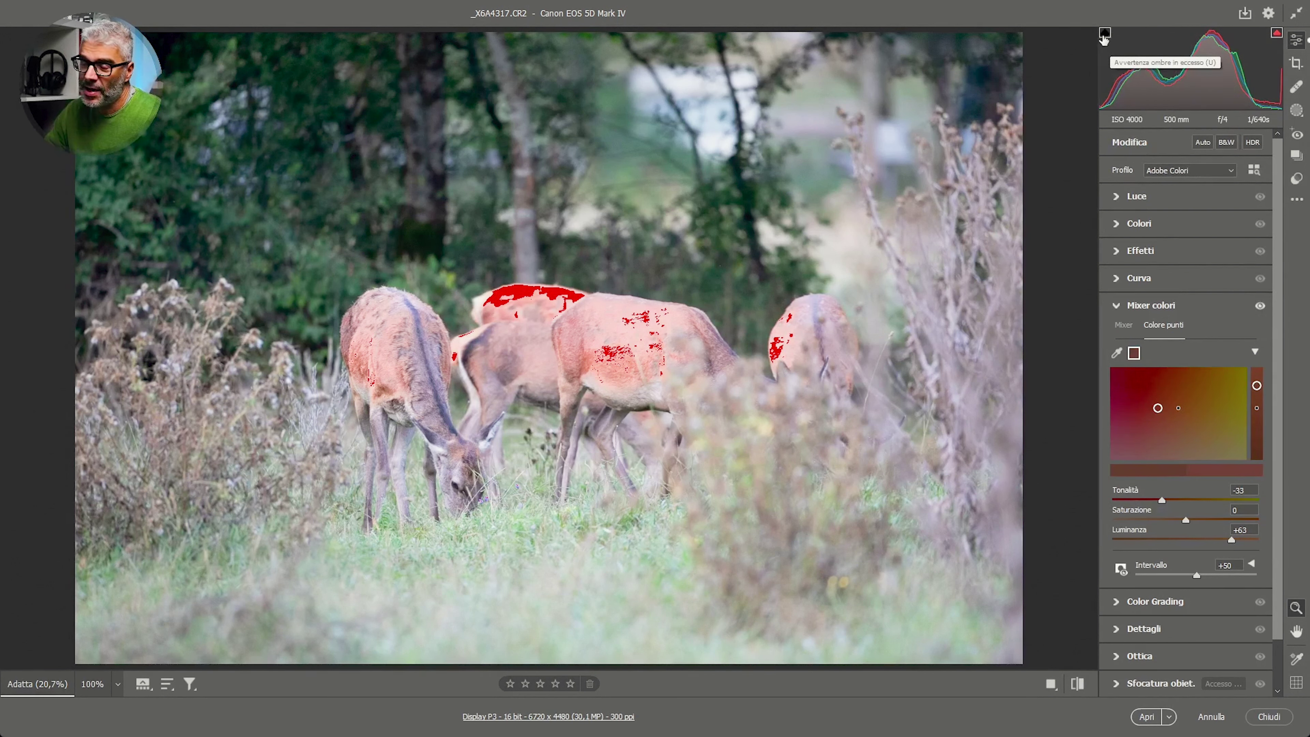
Check the clipped fur by toggling the highlight clipping warning off and on, and lower the fur swatch's luminance to +34
left_click(1277, 36)
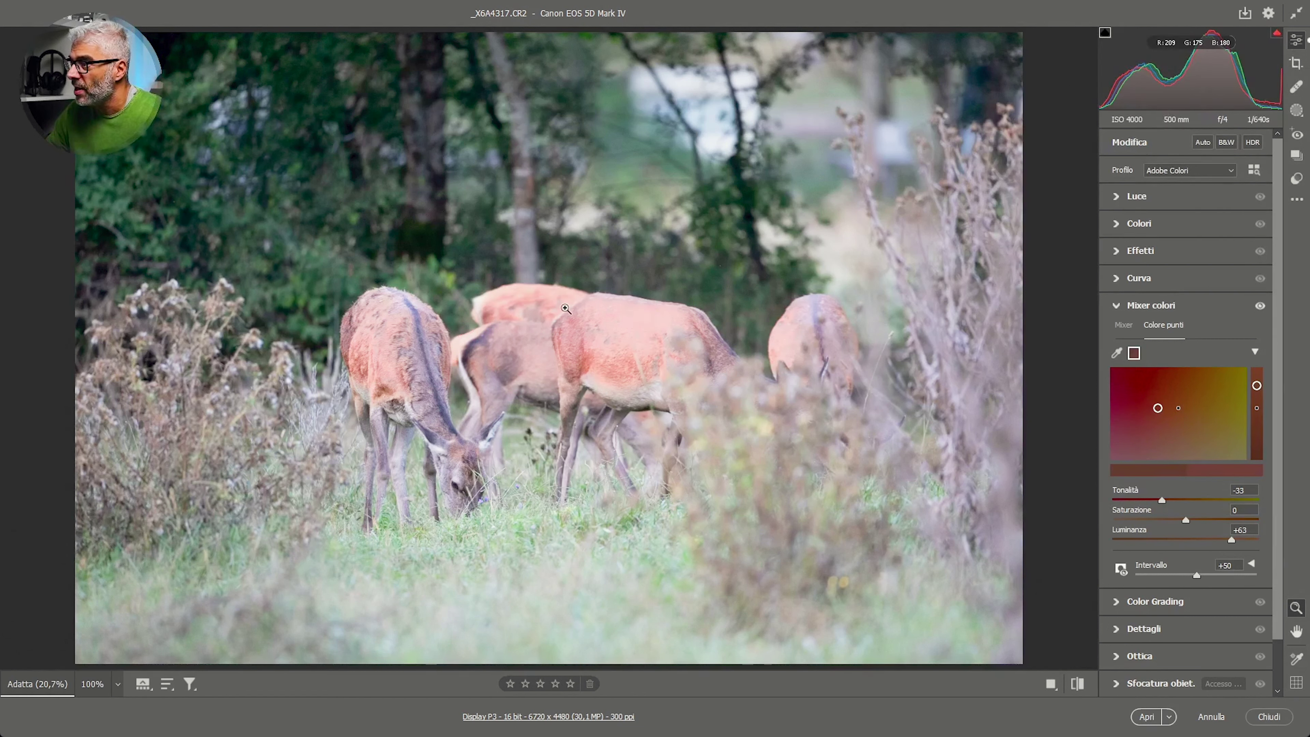
left_click(1277, 35)
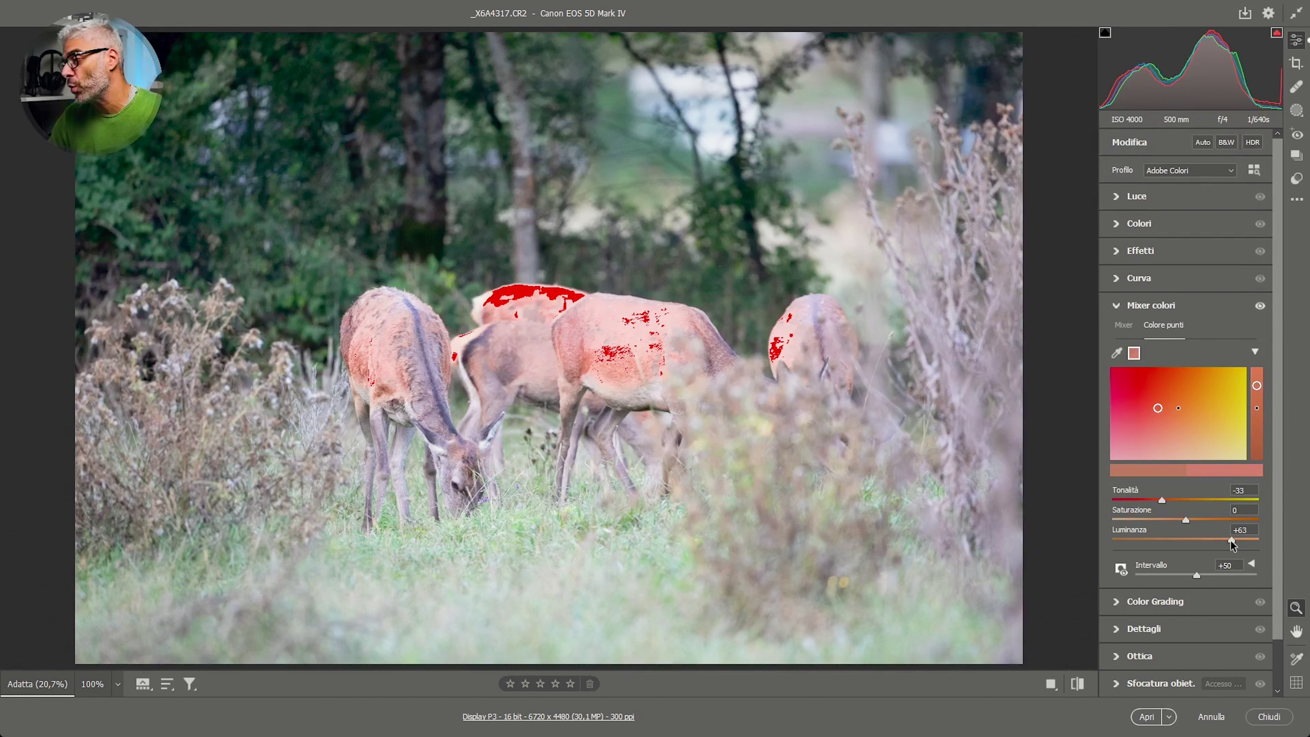
mouse_move(1232, 542)
left_mouse_down()
mouse_move(1201, 540)
mouse_move(1211, 545)
left_mouse_up()
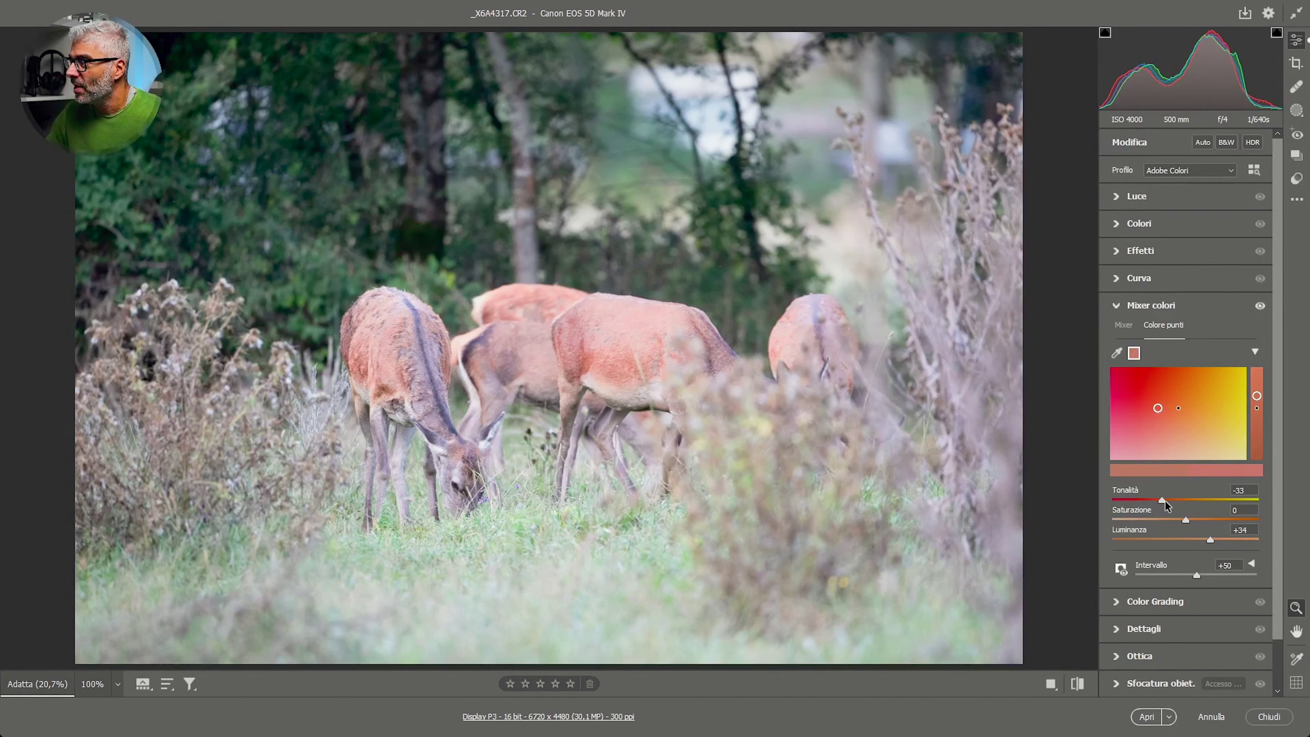
Sample the dark green foliage behind the deer as a second swatch, and set its hue to -11 and luminance to -3
left_click(1116, 353)
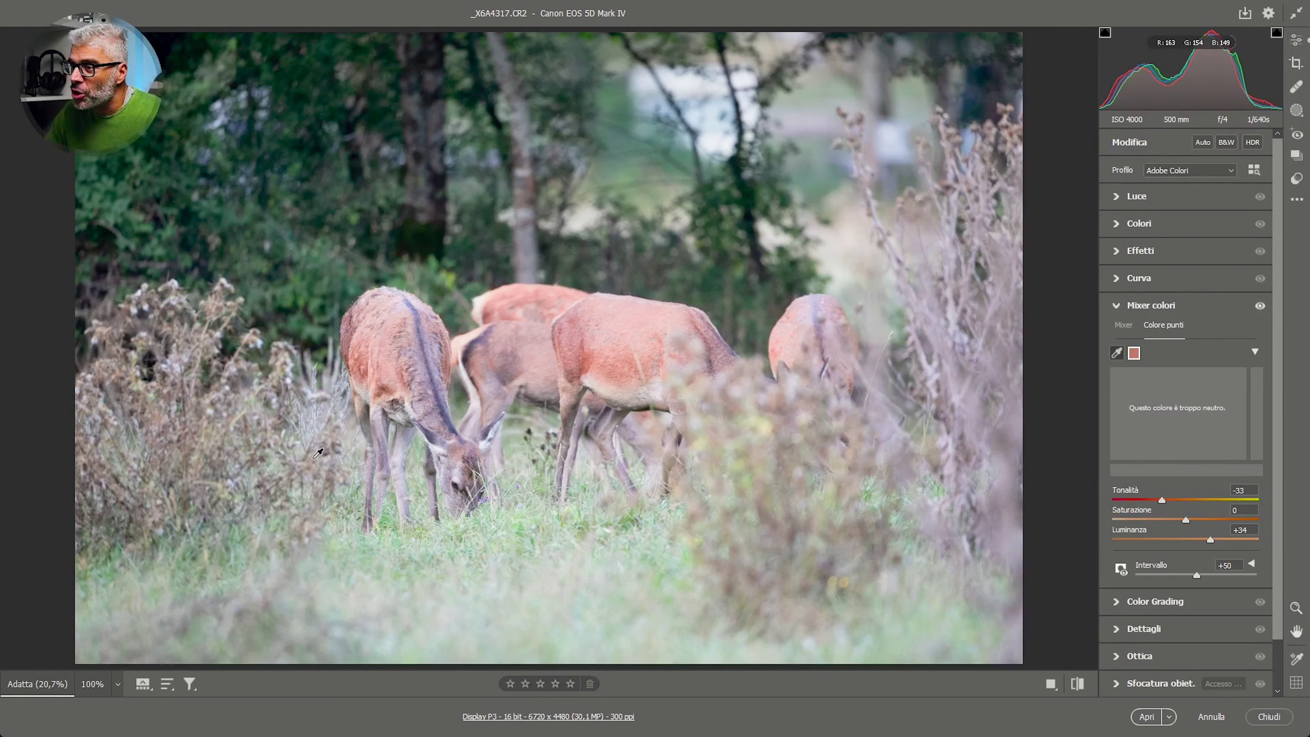
left_click(313, 269)
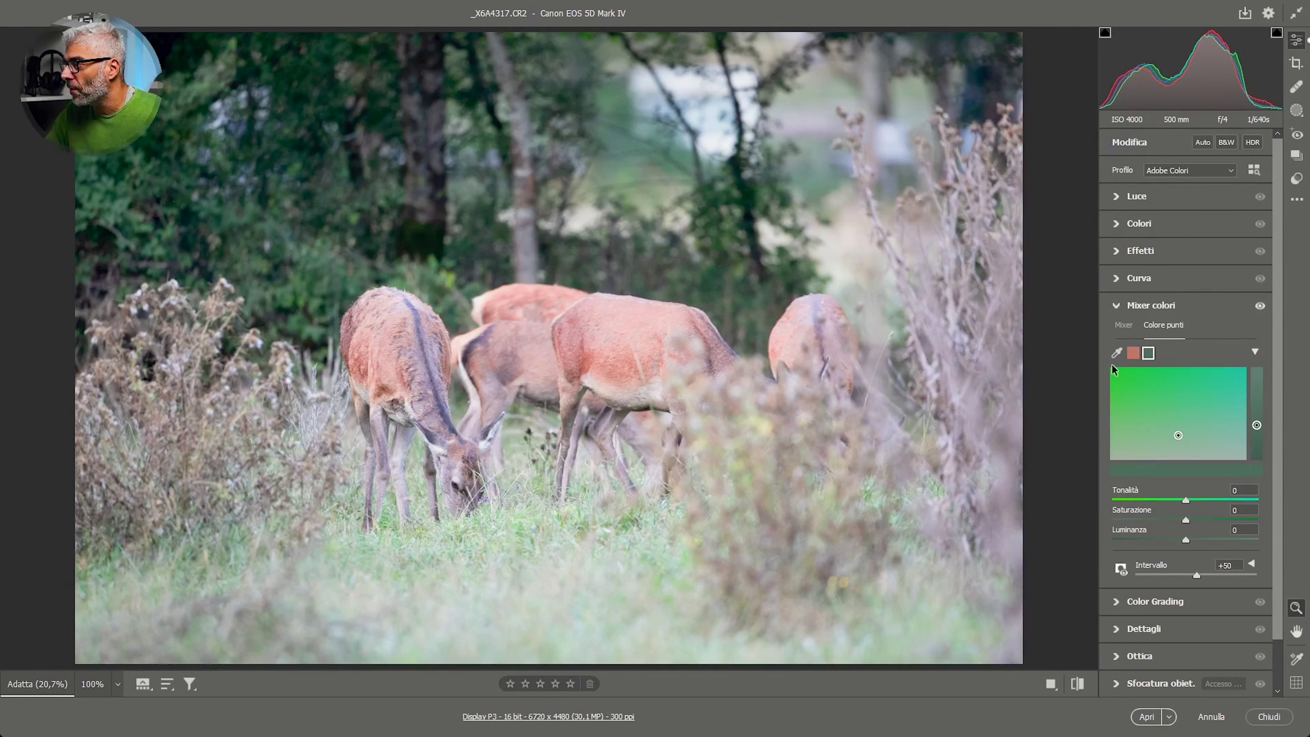
mouse_move(1186, 503)
left_mouse_down()
mouse_move(1114, 503)
mouse_move(1281, 500)
mouse_move(1113, 498)
mouse_move(1177, 495)
left_mouse_up()
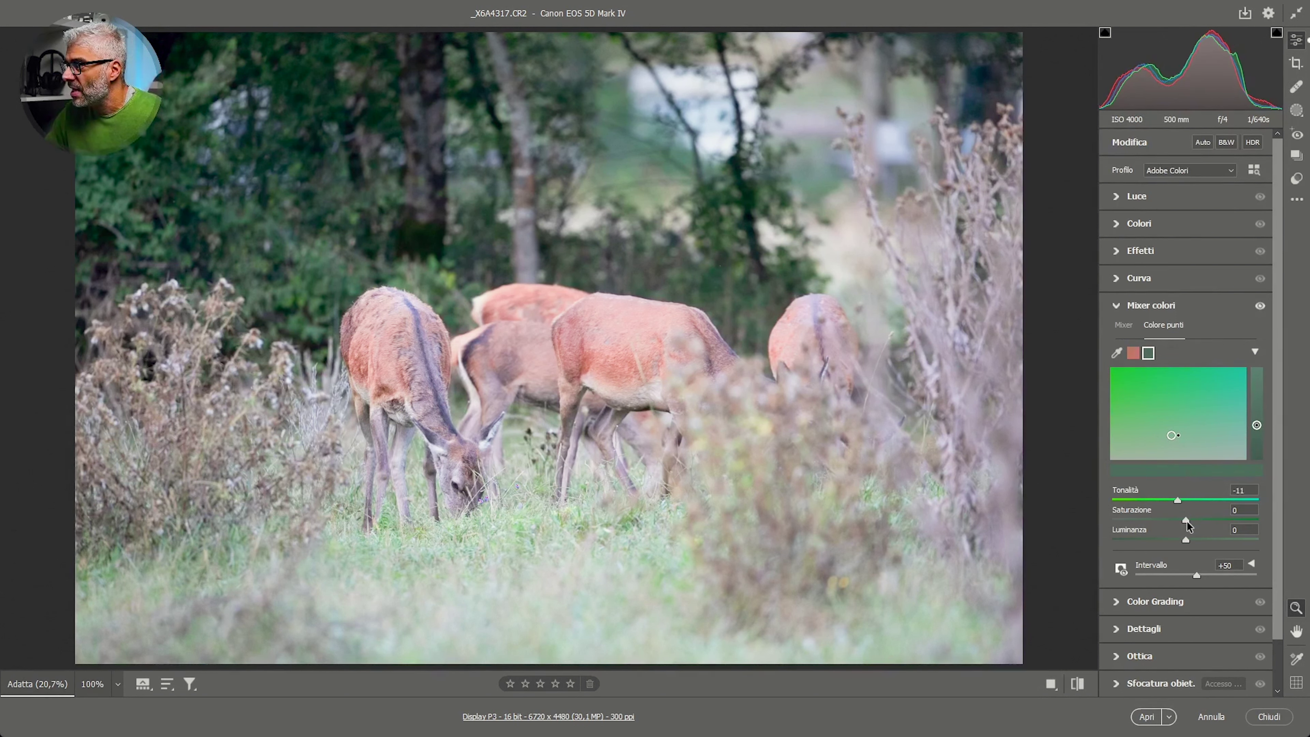
mouse_move(1186, 539)
left_mouse_down()
mouse_move(1248, 541)
mouse_move(1152, 542)
mouse_move(1252, 542)
mouse_move(1150, 541)
mouse_move(1235, 541)
mouse_move(1185, 544)
left_mouse_up()
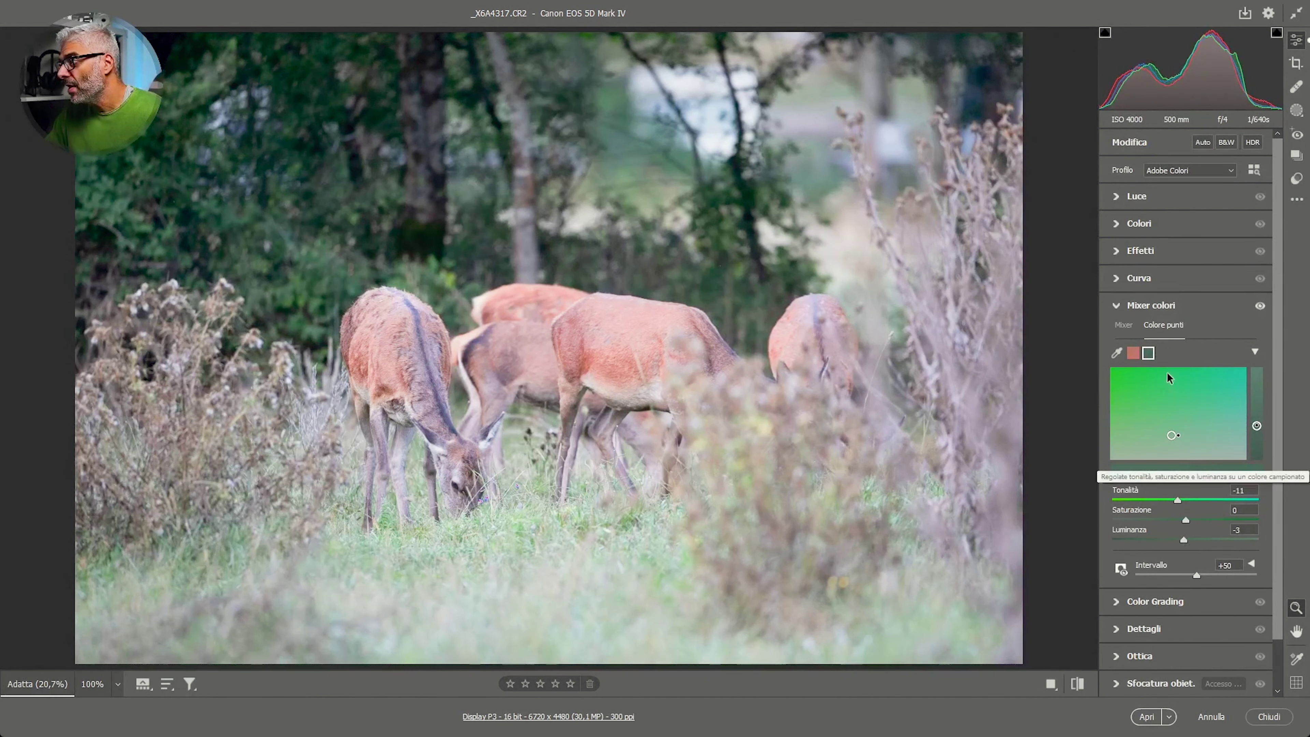
Delete both Point Color swatches and collapse the visual colour picker area
left_click(1133, 353)
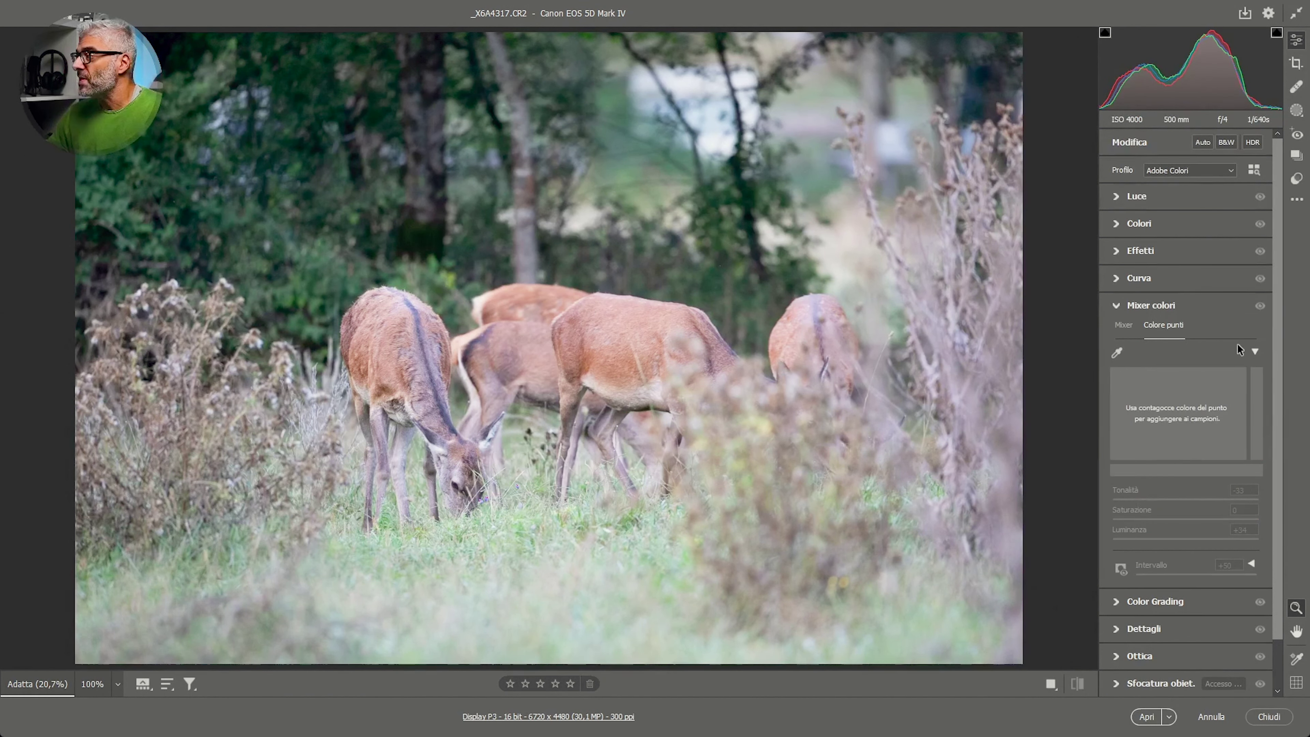
left_click(1254, 351)
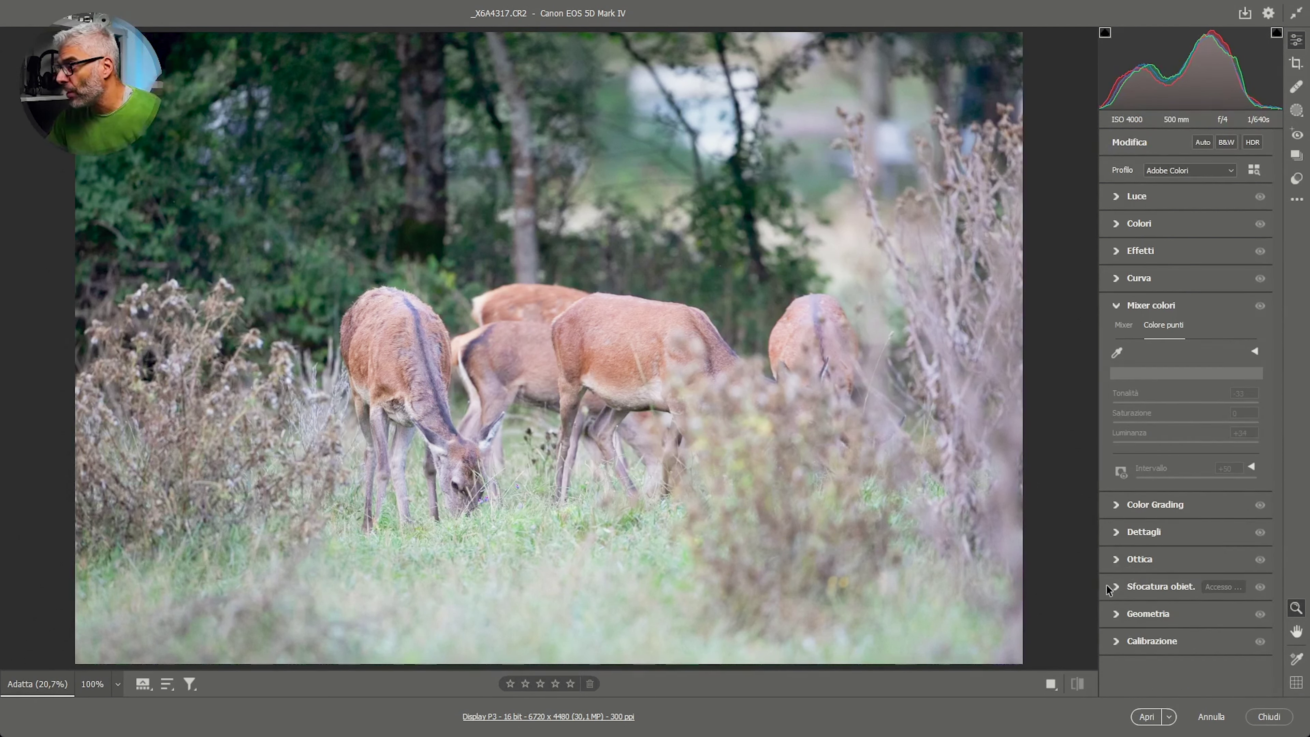
Apply Lens Blur to the grazing deer photo and review its bokeh shape options
left_click(1117, 588)
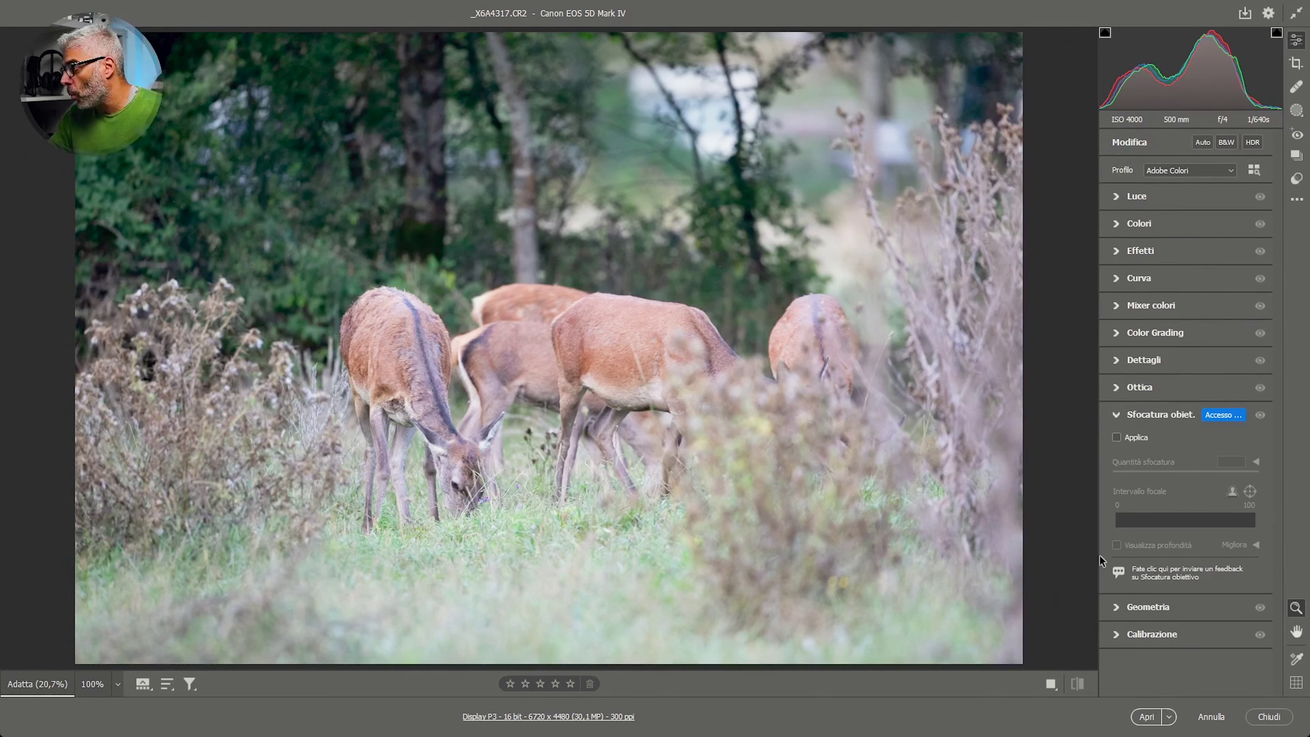
left_click(1117, 437)
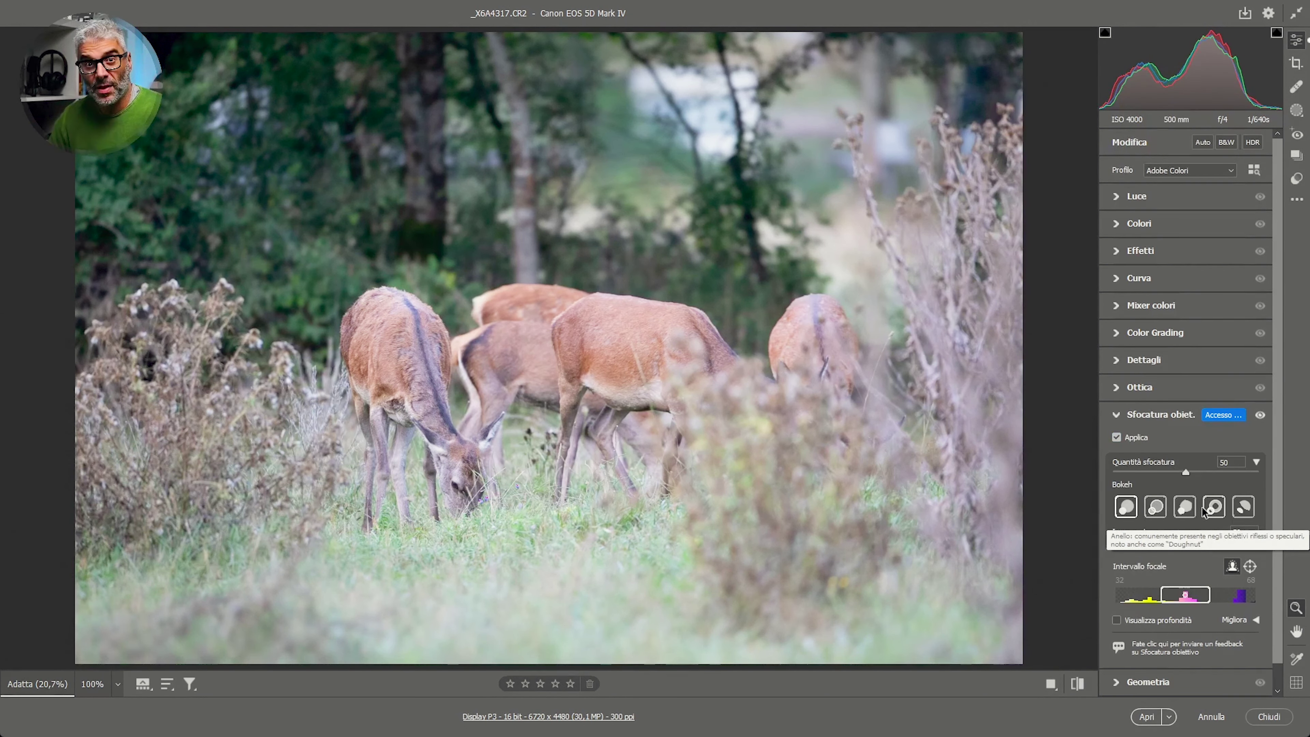
scroll(1181, 588, "down", 1)
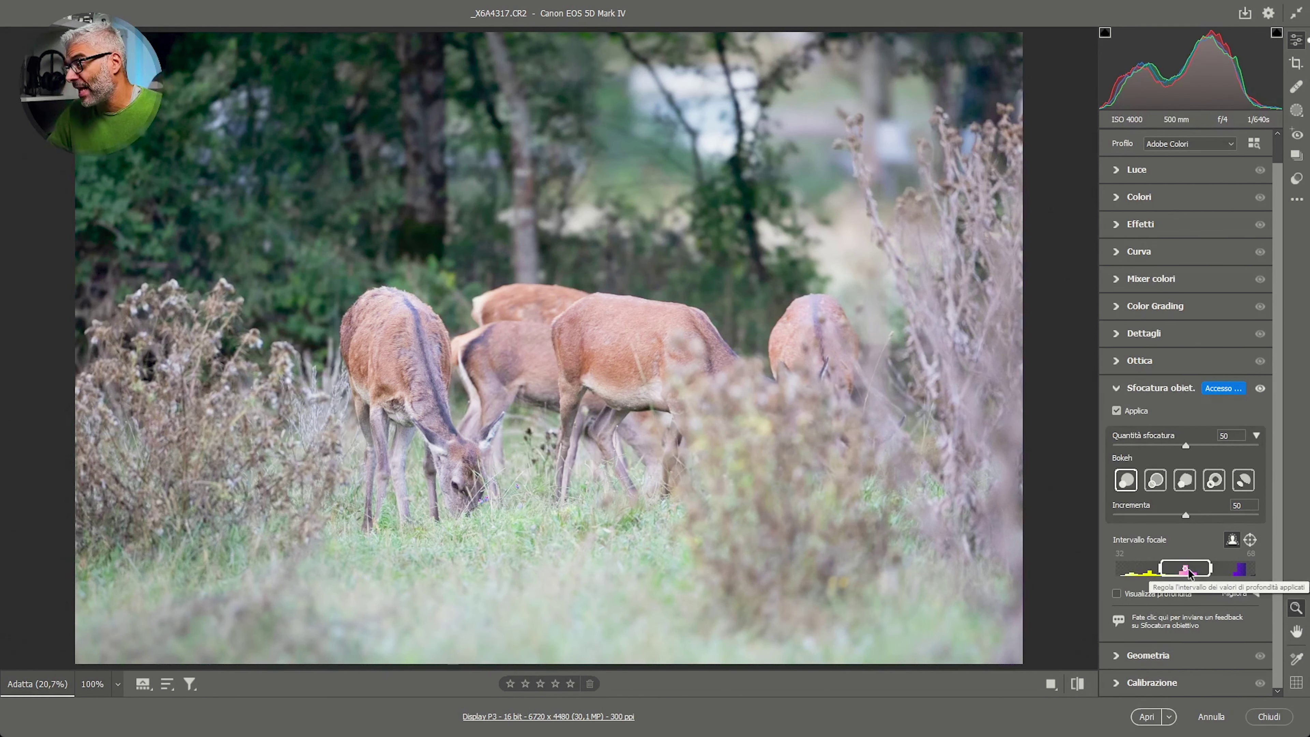
Try a Lens Blur focal range of 0 to 36, and set the range to 31–67 around the deer
mouse_move(1188, 572)
left_mouse_down()
mouse_move(1263, 567)
mouse_move(1135, 573)
mouse_move(1190, 577)
left_mouse_up()
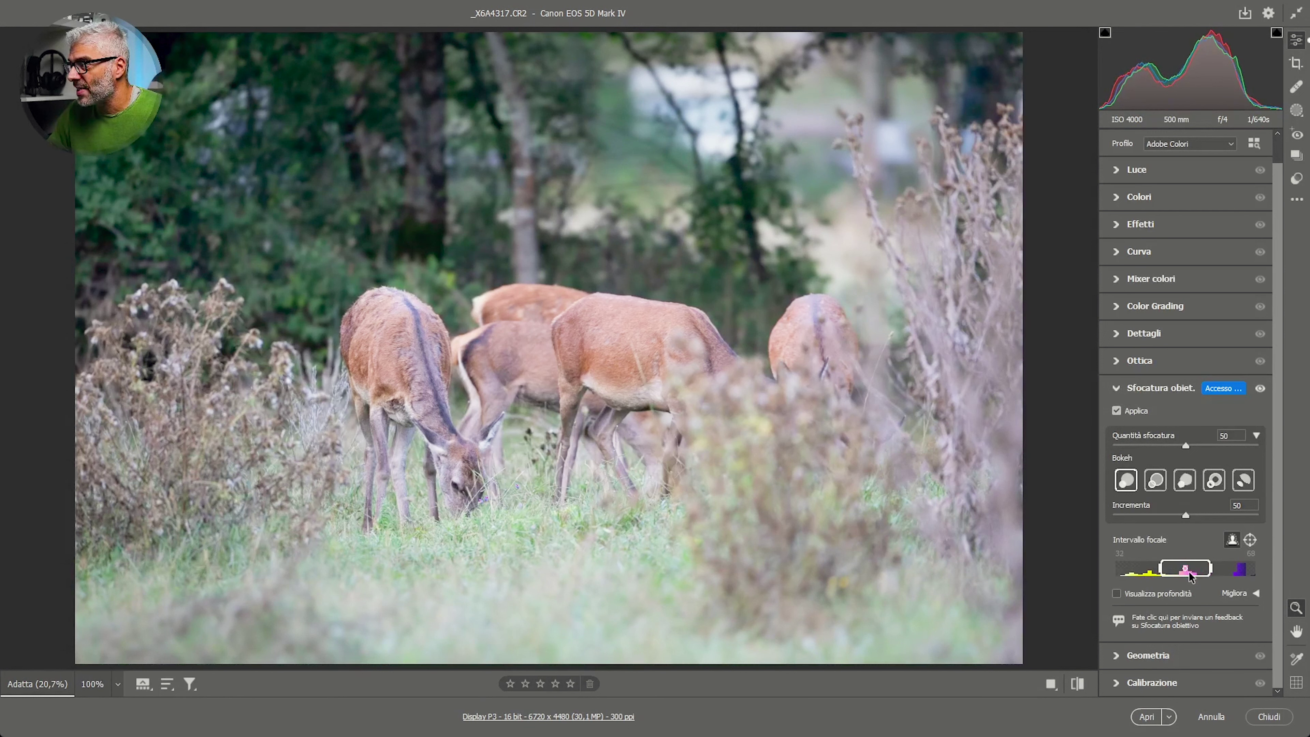
left_click(1231, 542)
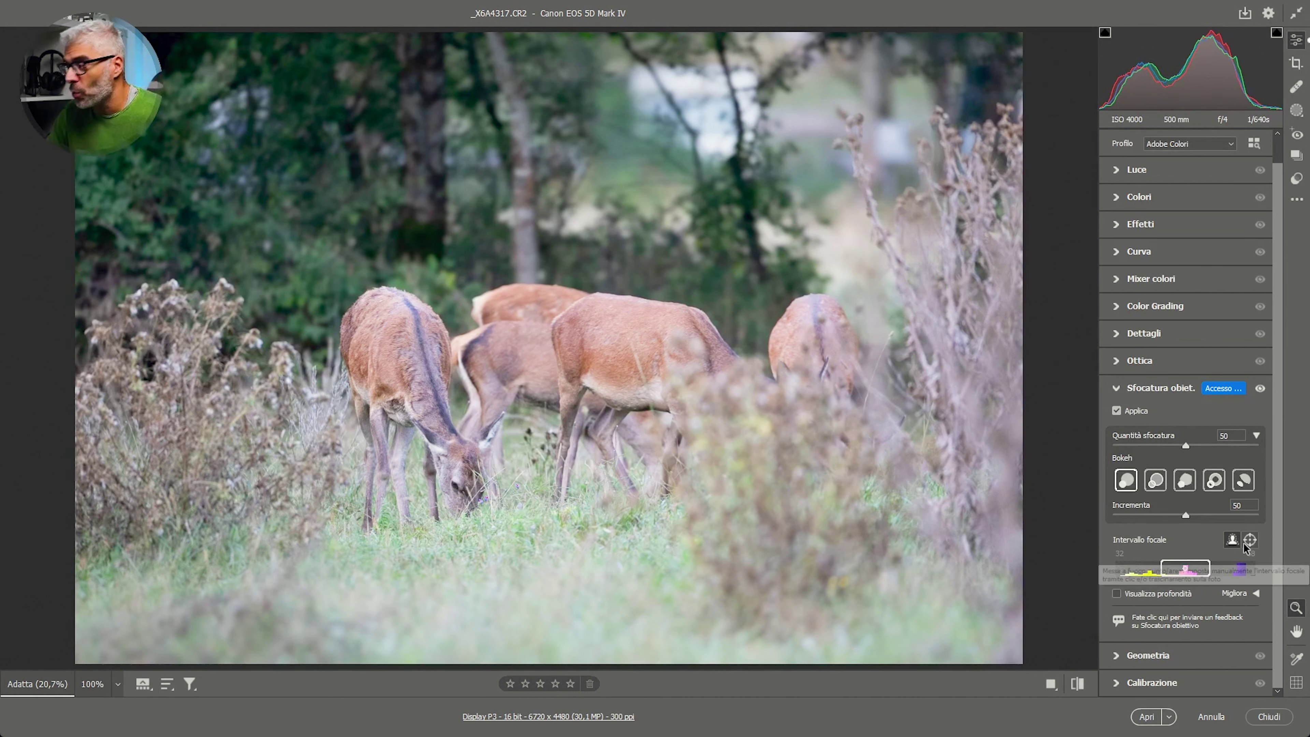
left_click_drag(1200, 566, 1154, 567)
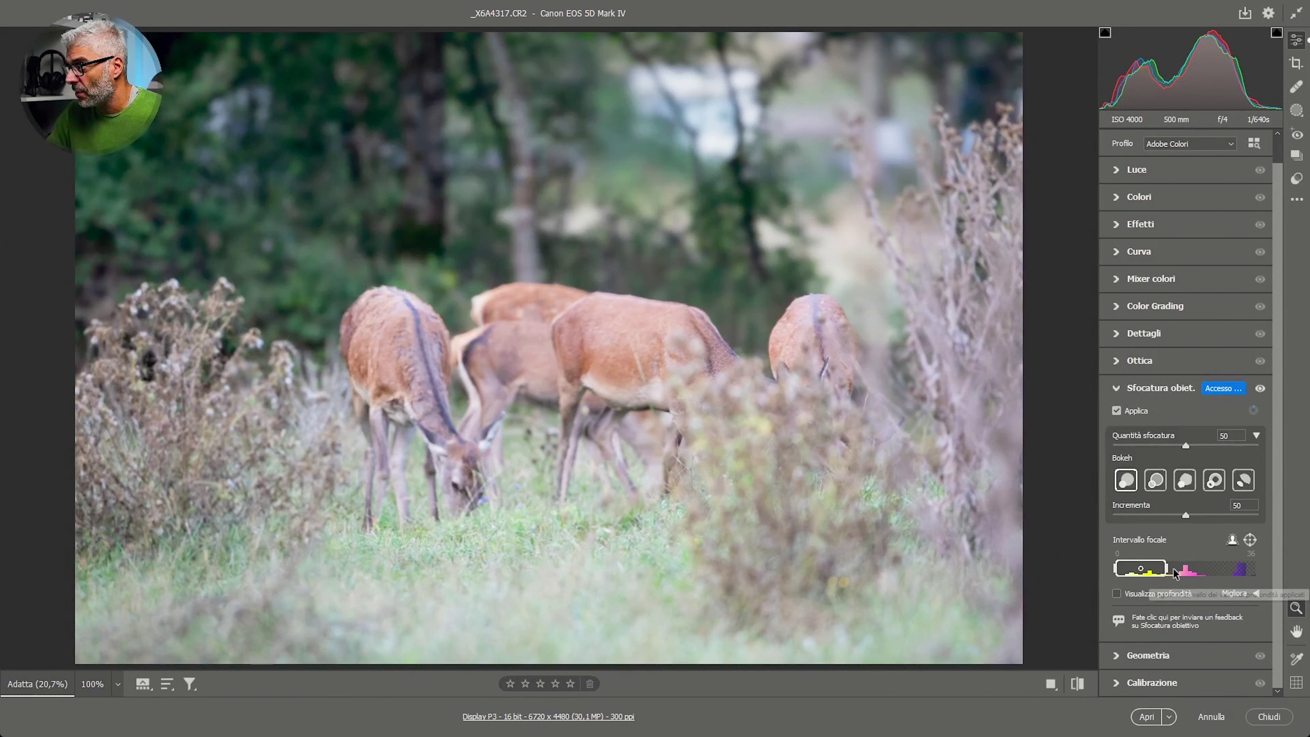
left_click_drag(1149, 568, 1192, 570)
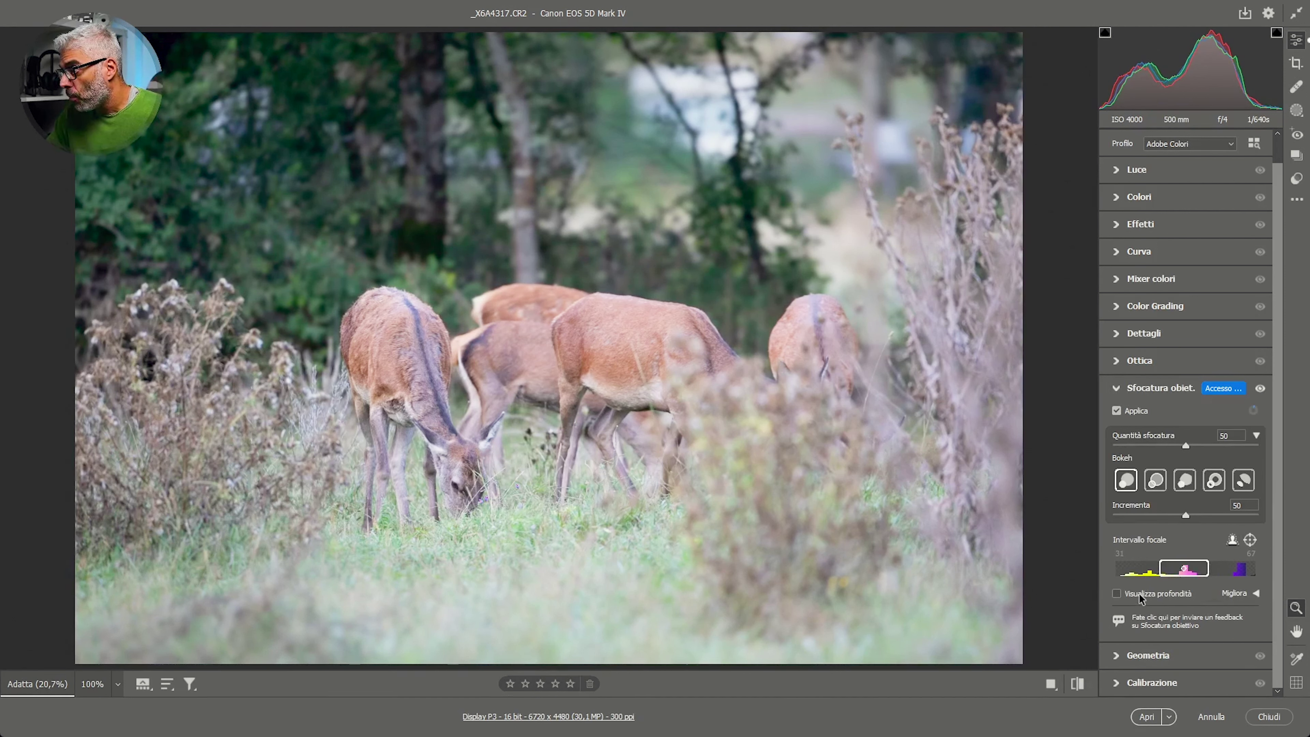
Try Lens Blur focal ranges of 42–60 and 0–18, and set the range to 38–61 around the deer
left_click_drag(1159, 569, 1199, 573)
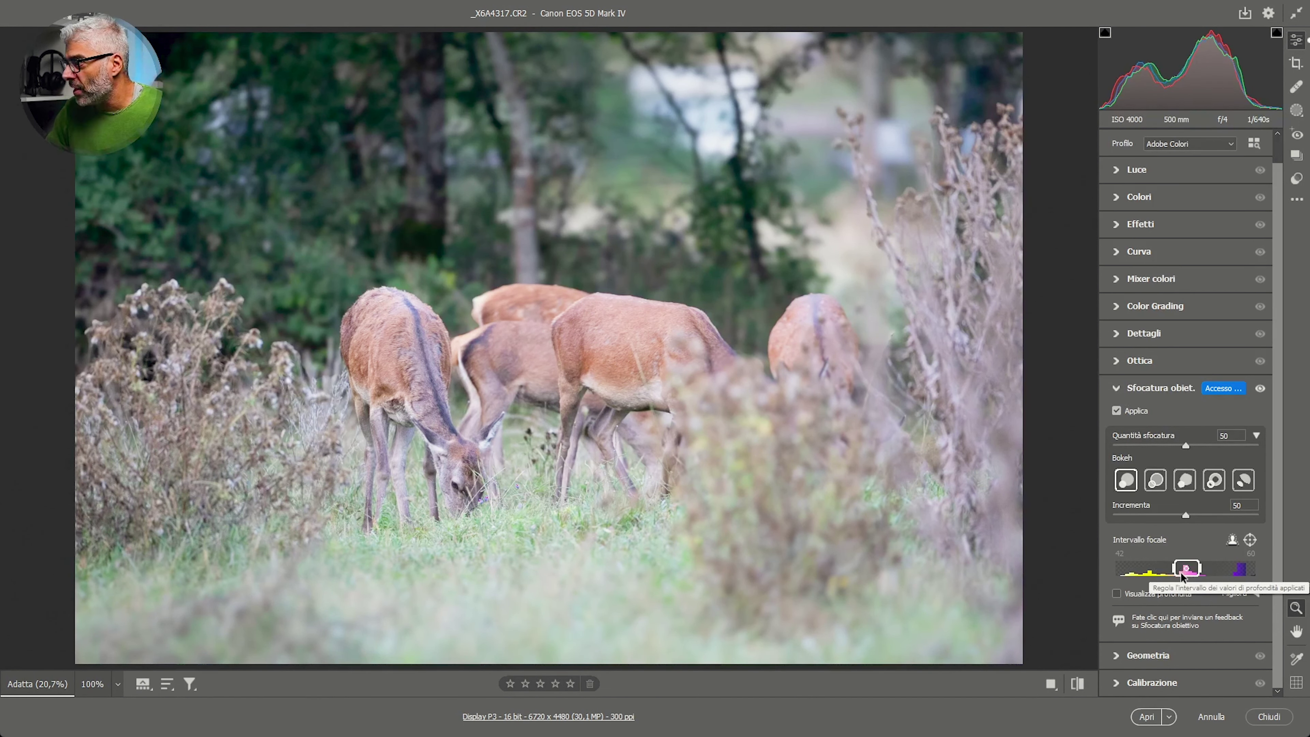
left_click_drag(1186, 569, 1122, 568)
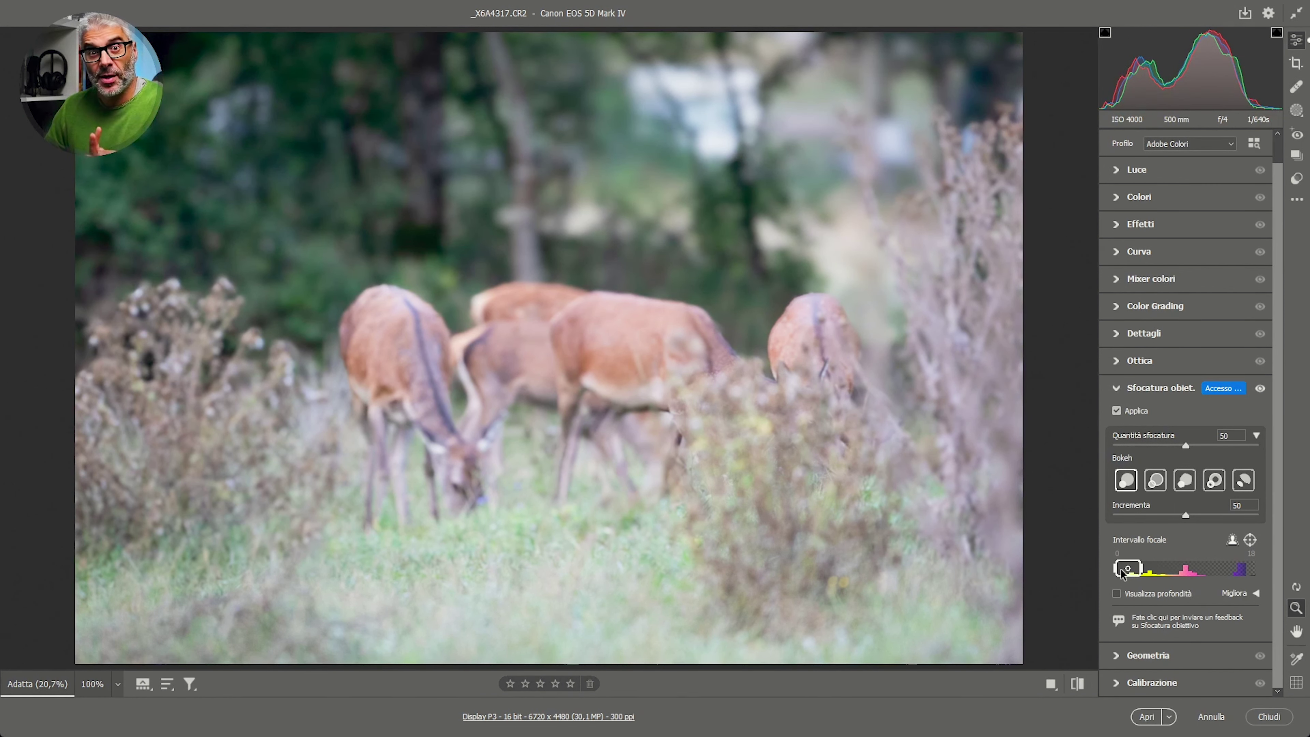
left_click_drag(1122, 572, 1183, 577)
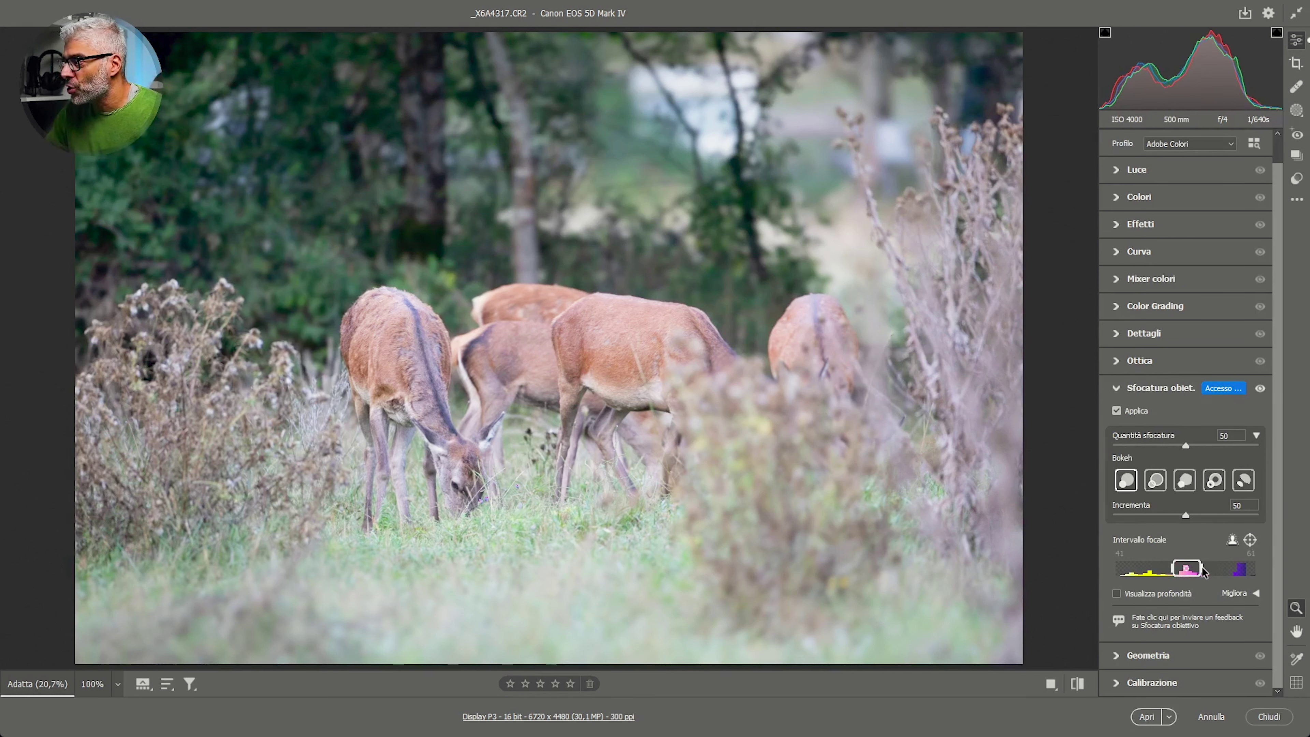
left_click_drag(1173, 571, 1169, 573)
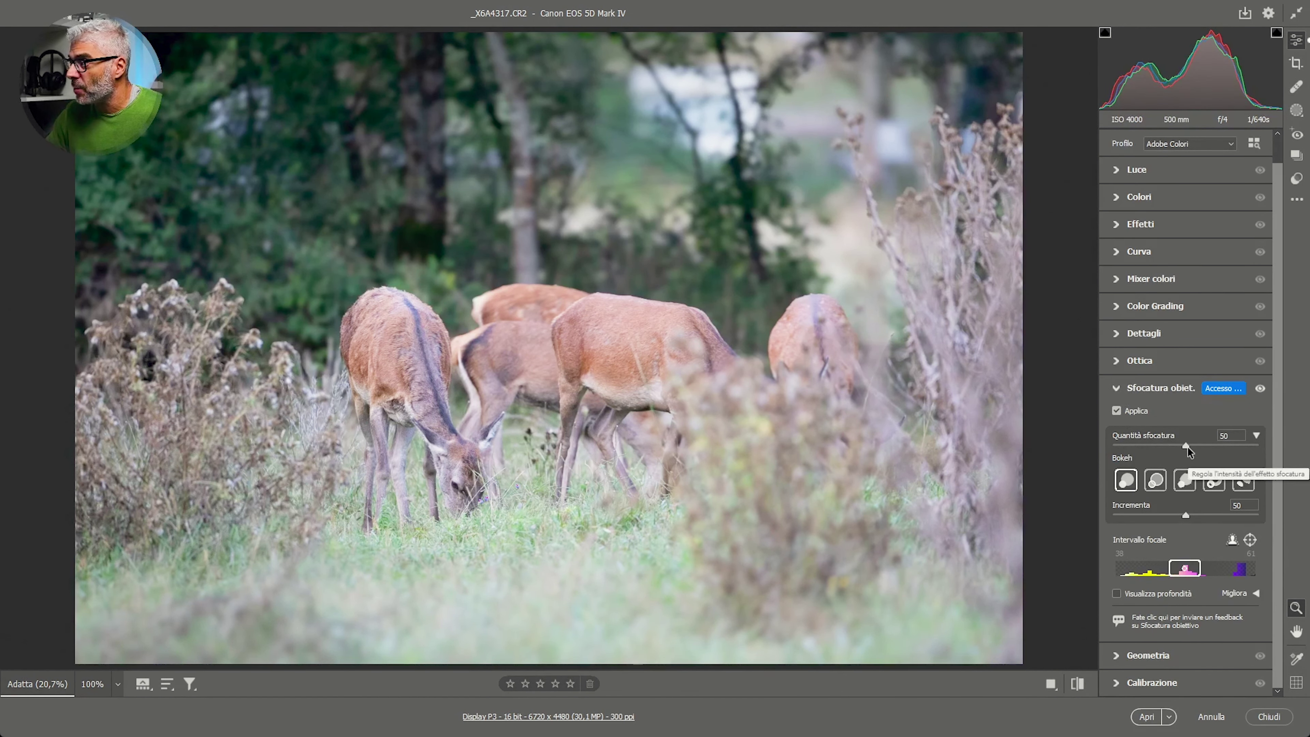
Raise the blur amount to 100, inspect the depth map over the deer photo, and hide the depth map again
left_click_drag(1186, 446, 1259, 449)
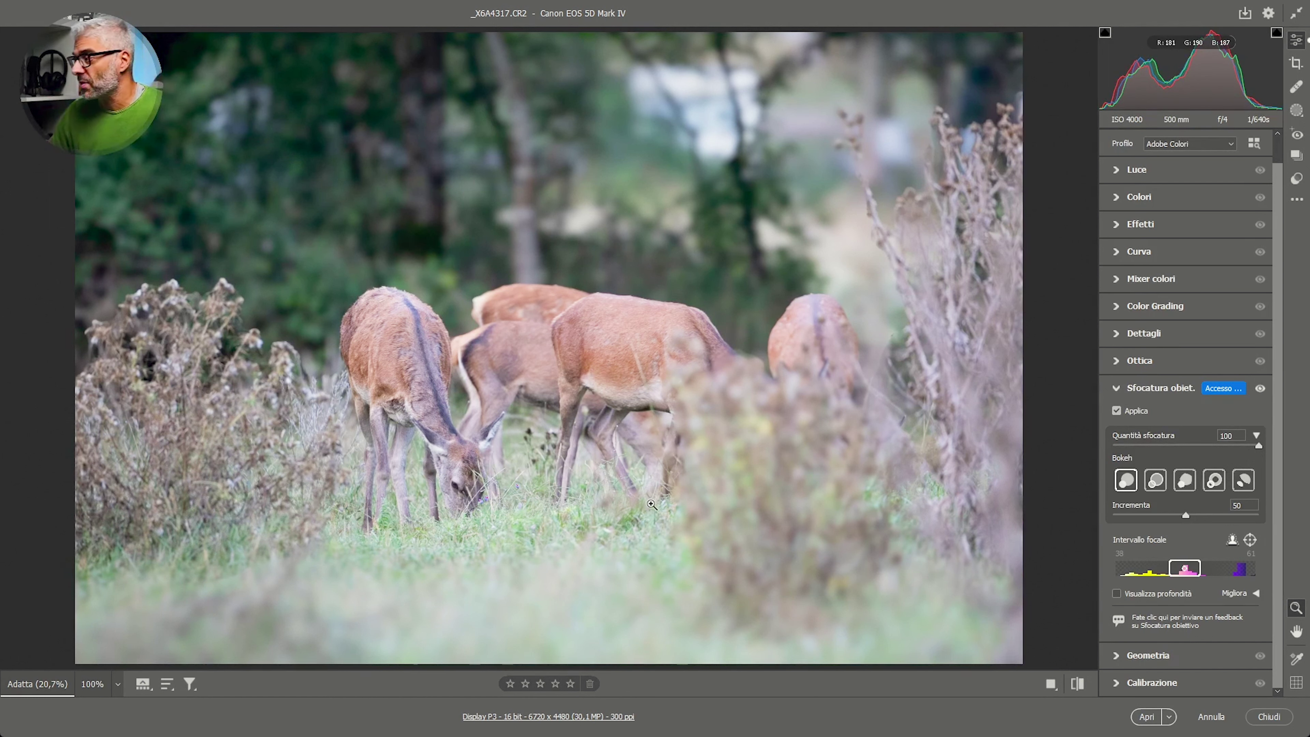
left_click(1116, 593)
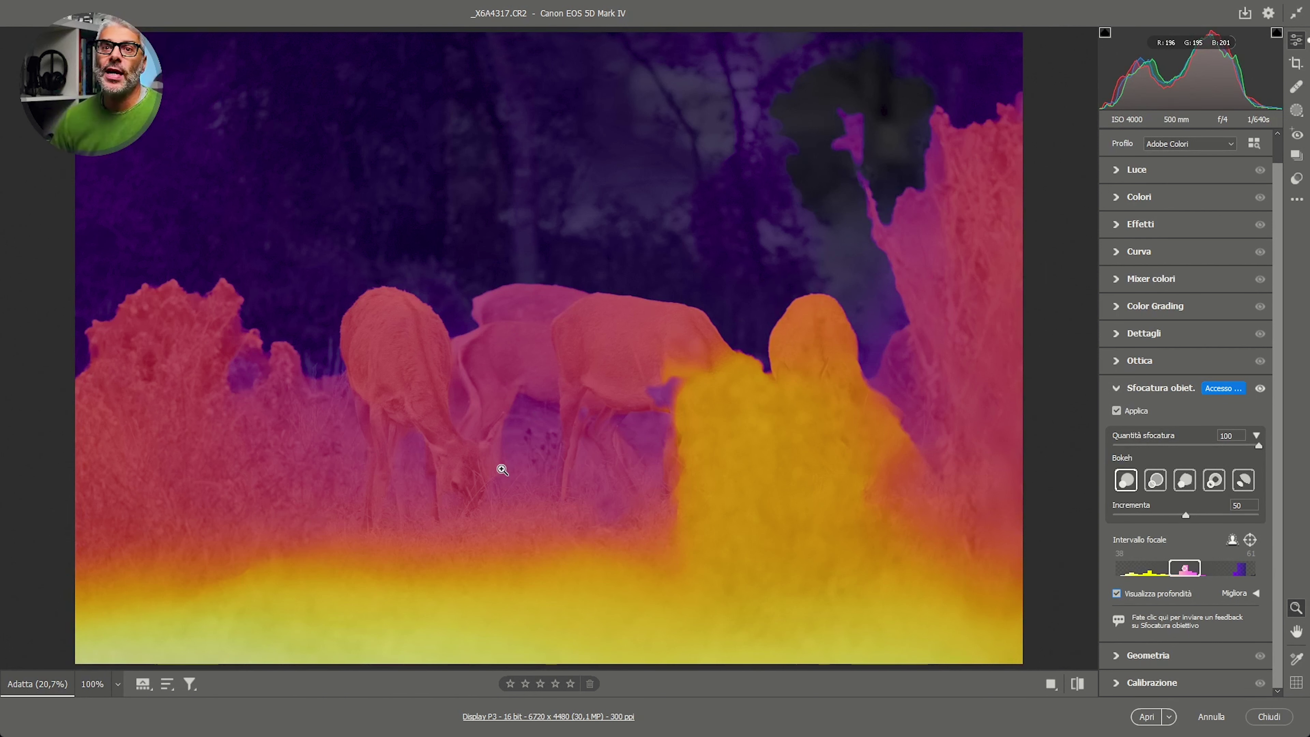
mouse_move(1181, 572)
left_mouse_down()
mouse_move(1143, 577)
mouse_move(1239, 577)
mouse_move(1181, 579)
left_mouse_up()
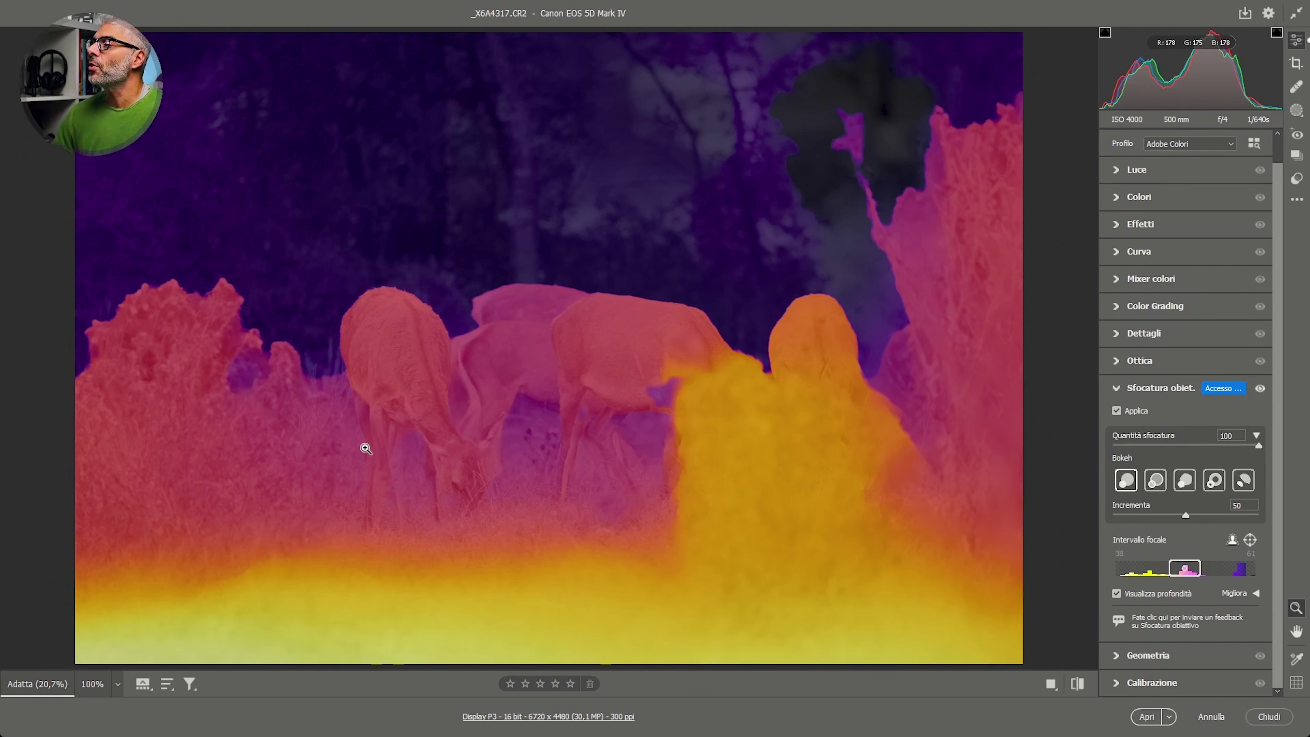
left_click(1214, 481)
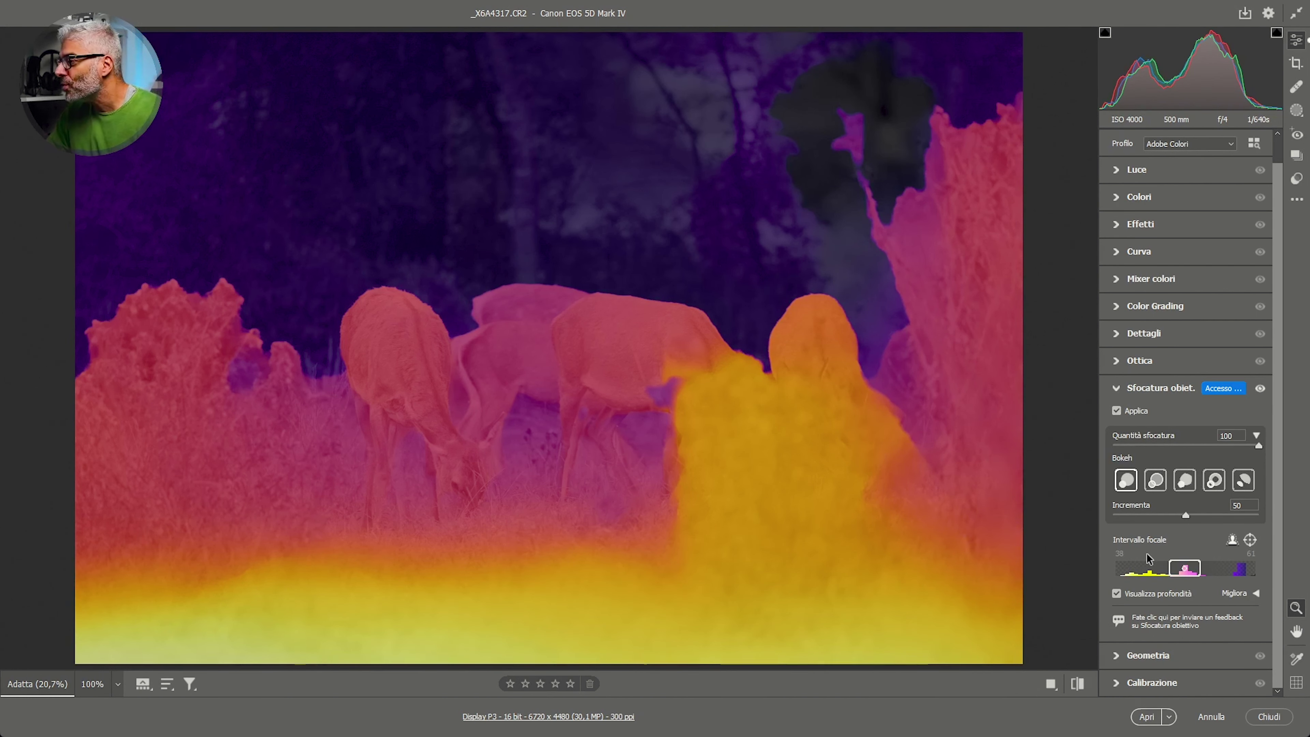
left_click(1116, 593)
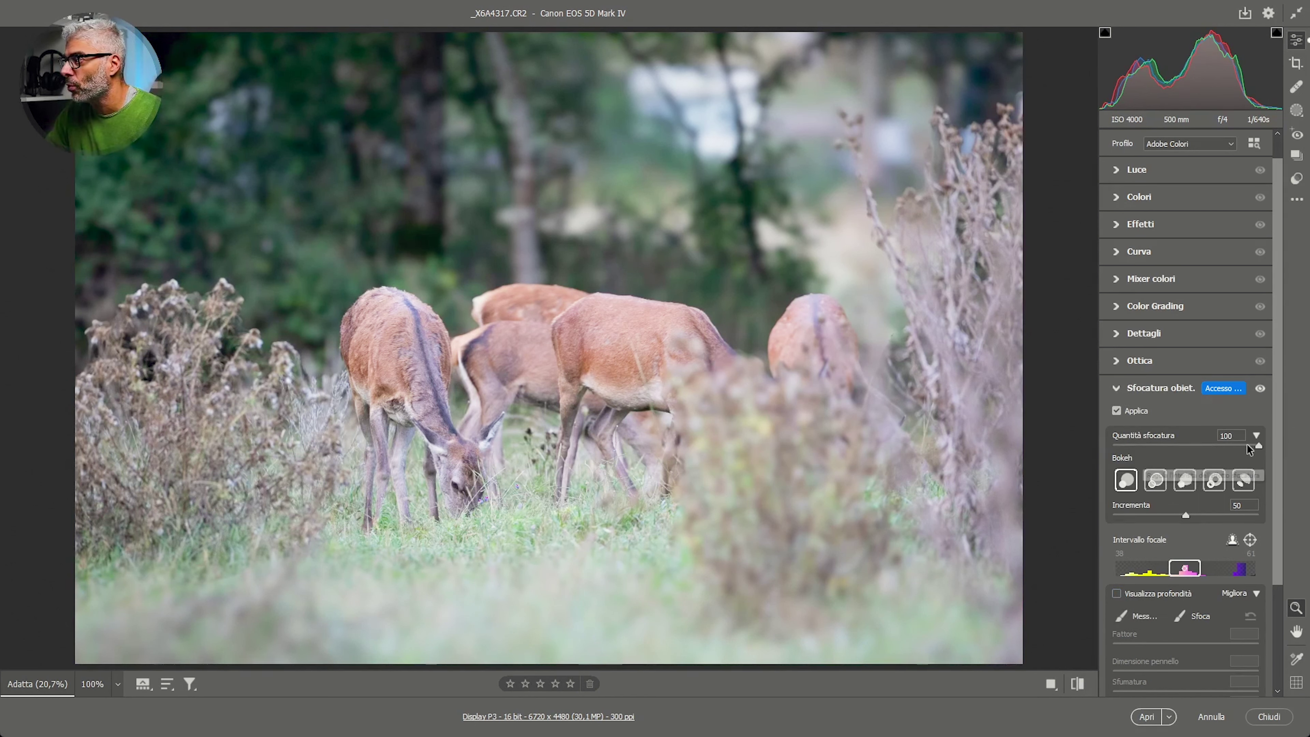
Compare blur amounts of 0, 43, 50 and 99 on the whole deer photo, undoing the first change
left_click_drag(1257, 445, 1058, 456)
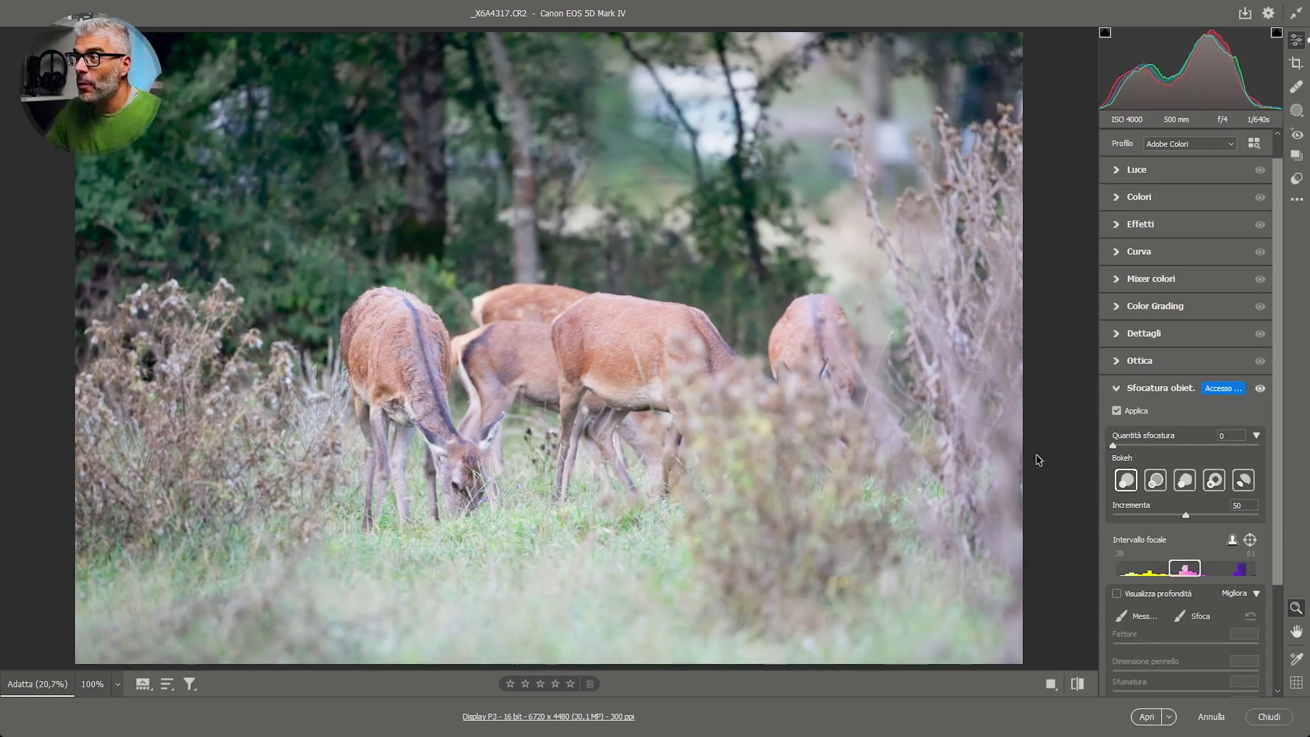
key("ctrl+z")
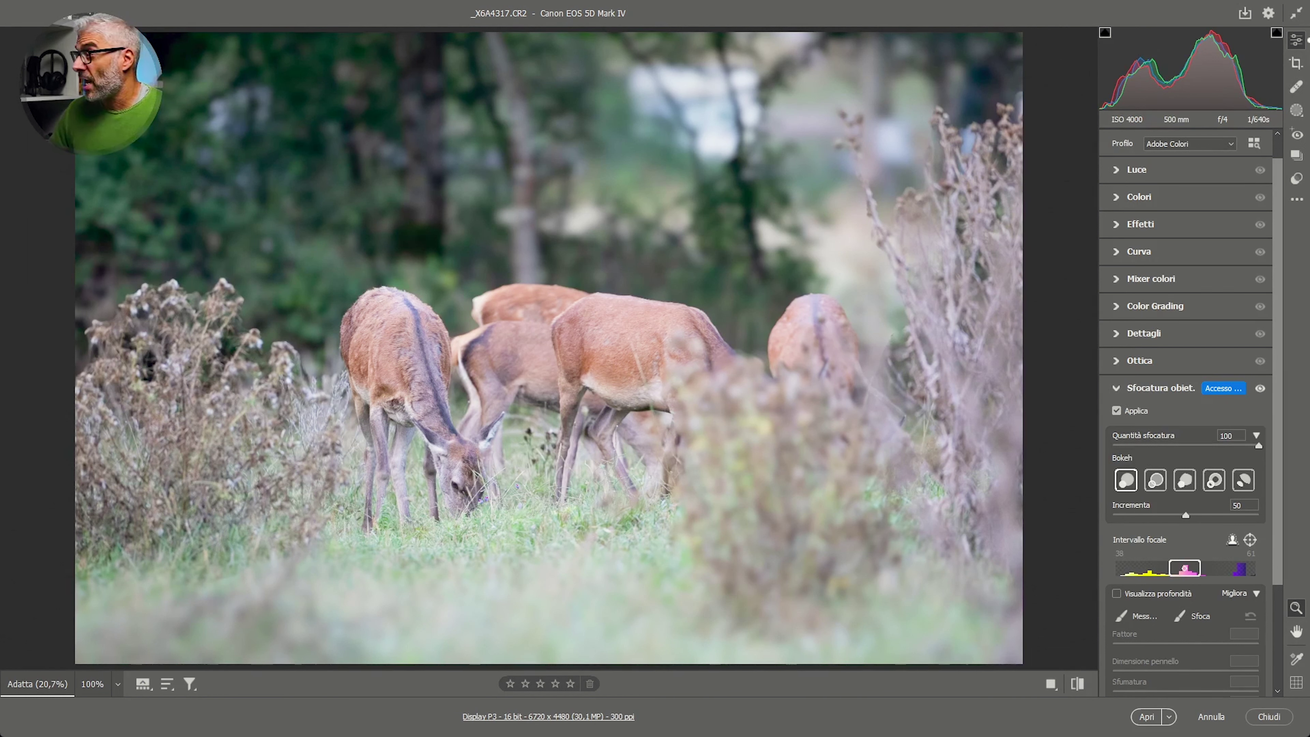
left_click_drag(1257, 445, 1165, 443)
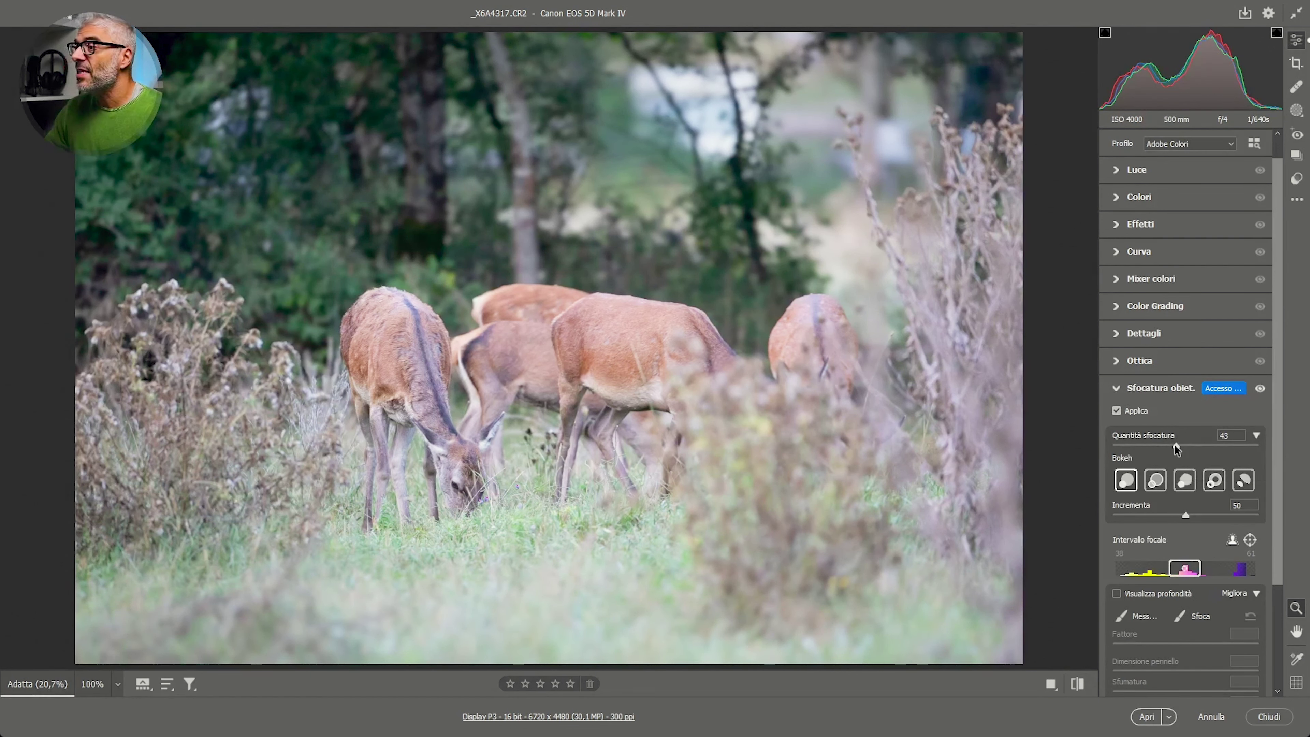
left_click_drag(1173, 444, 1049, 448)
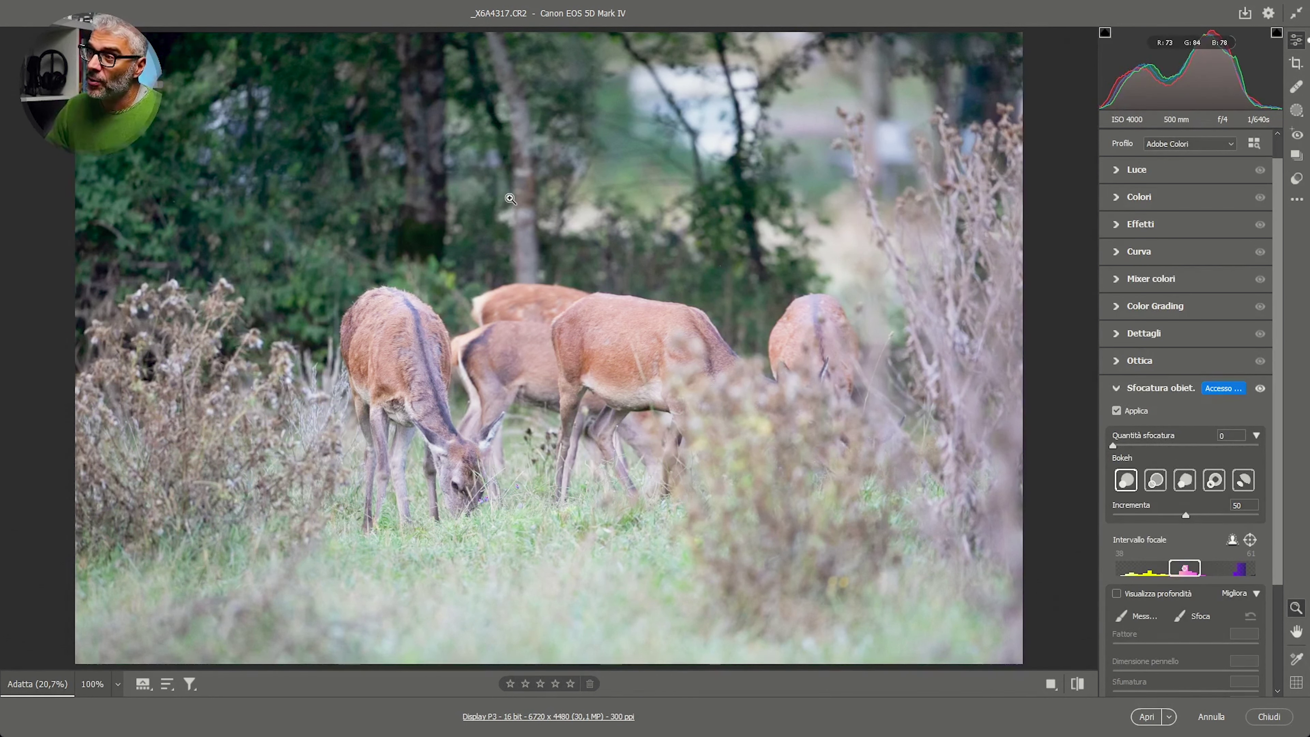
left_click_drag(1111, 447, 1172, 447)
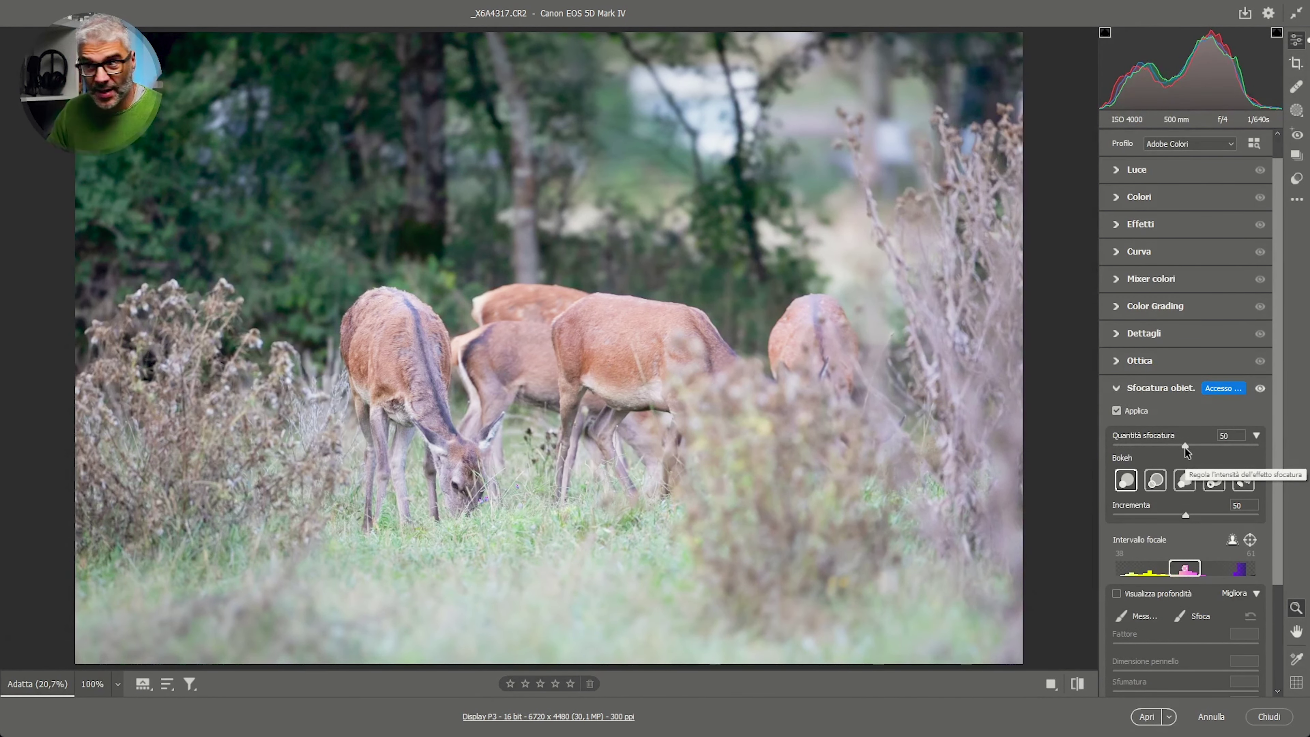
left_click_drag(1185, 446, 1228, 440)
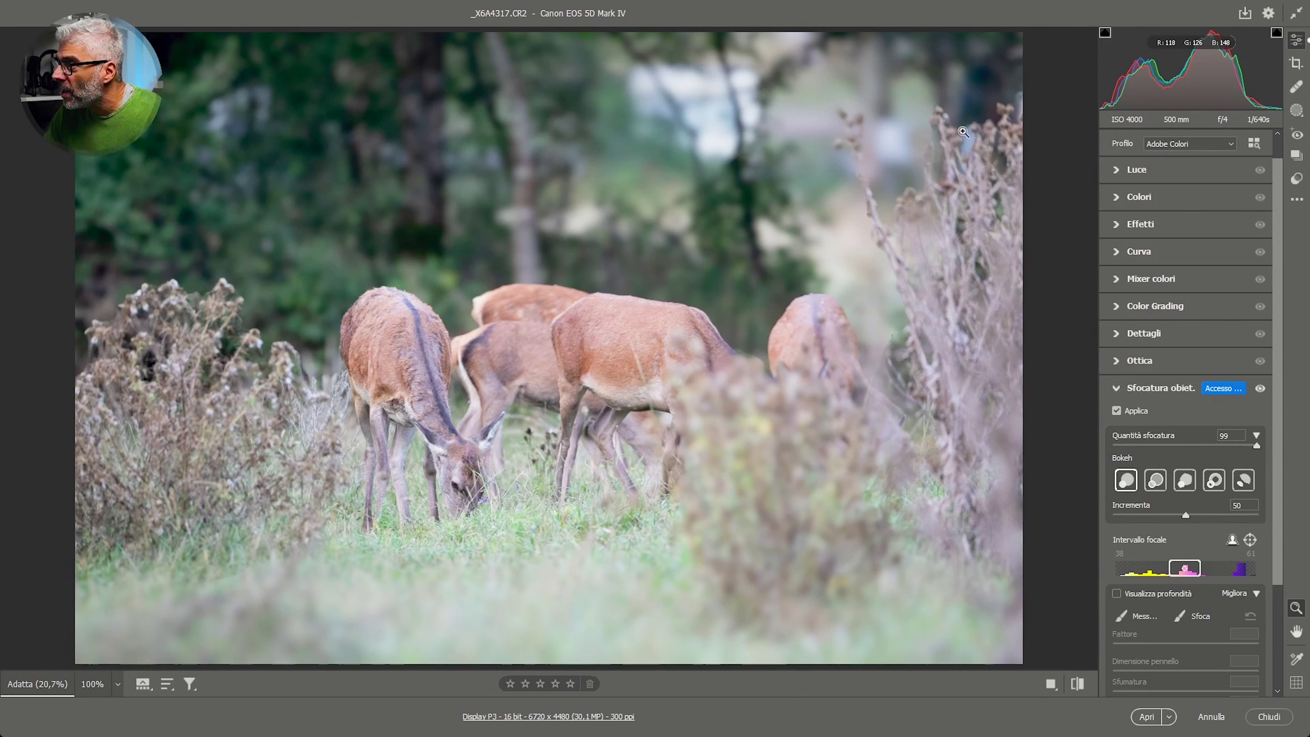
Inspect the dry plants at 100% zoom with blur amount 56, reset the amount to 50, and fit the photo to the view
left_click(966, 142)
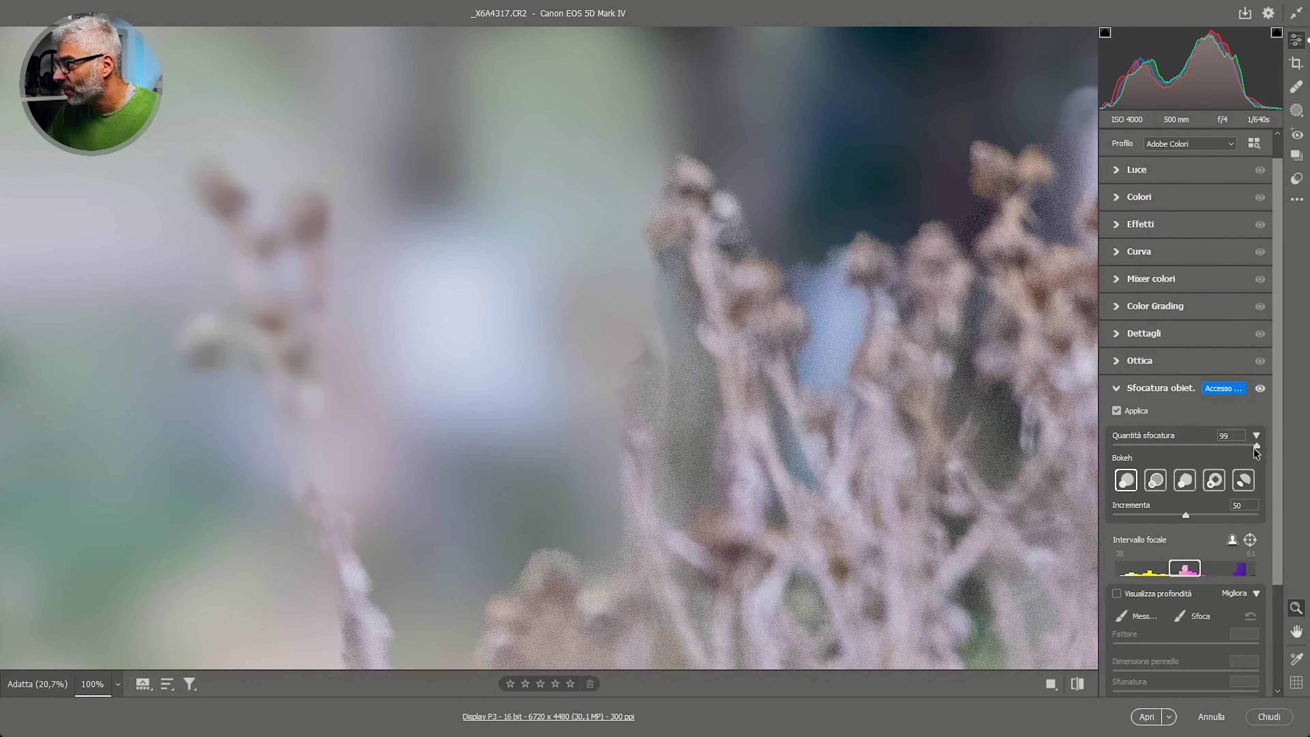
left_click_drag(1254, 449, 1195, 450)
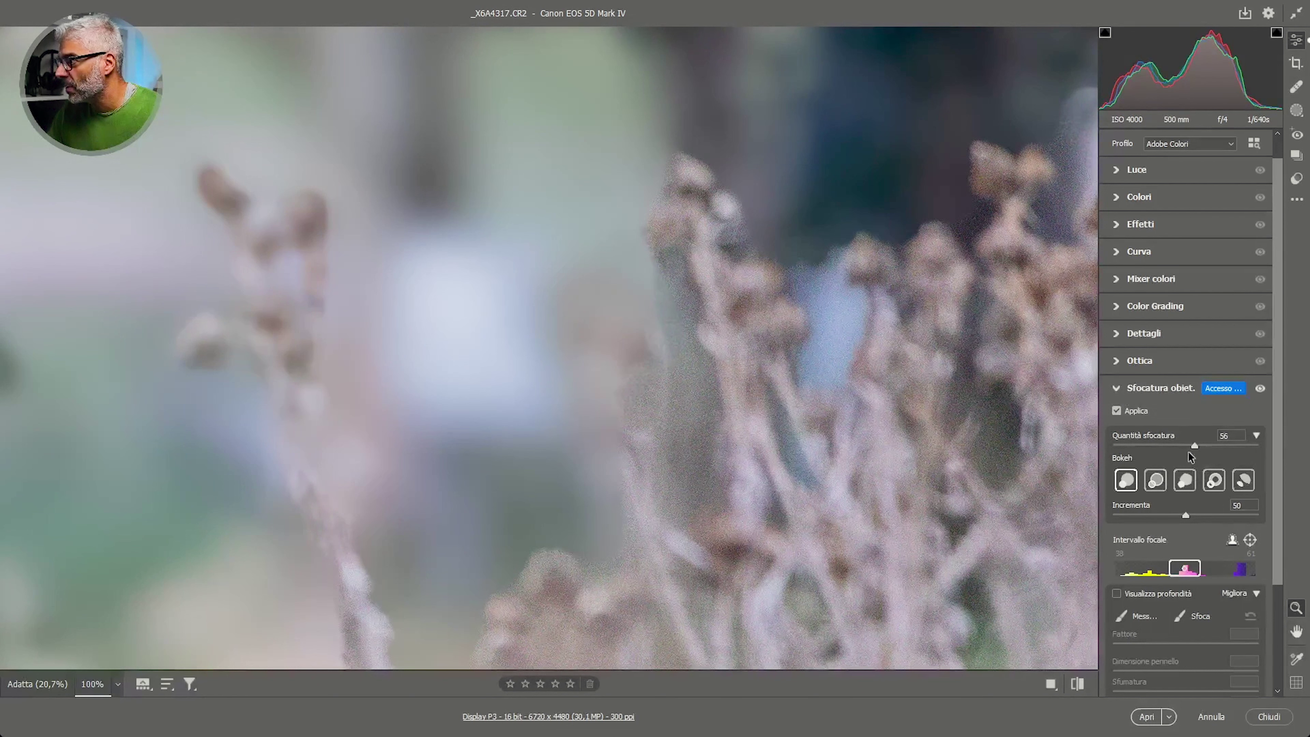
double_click(1192, 445)
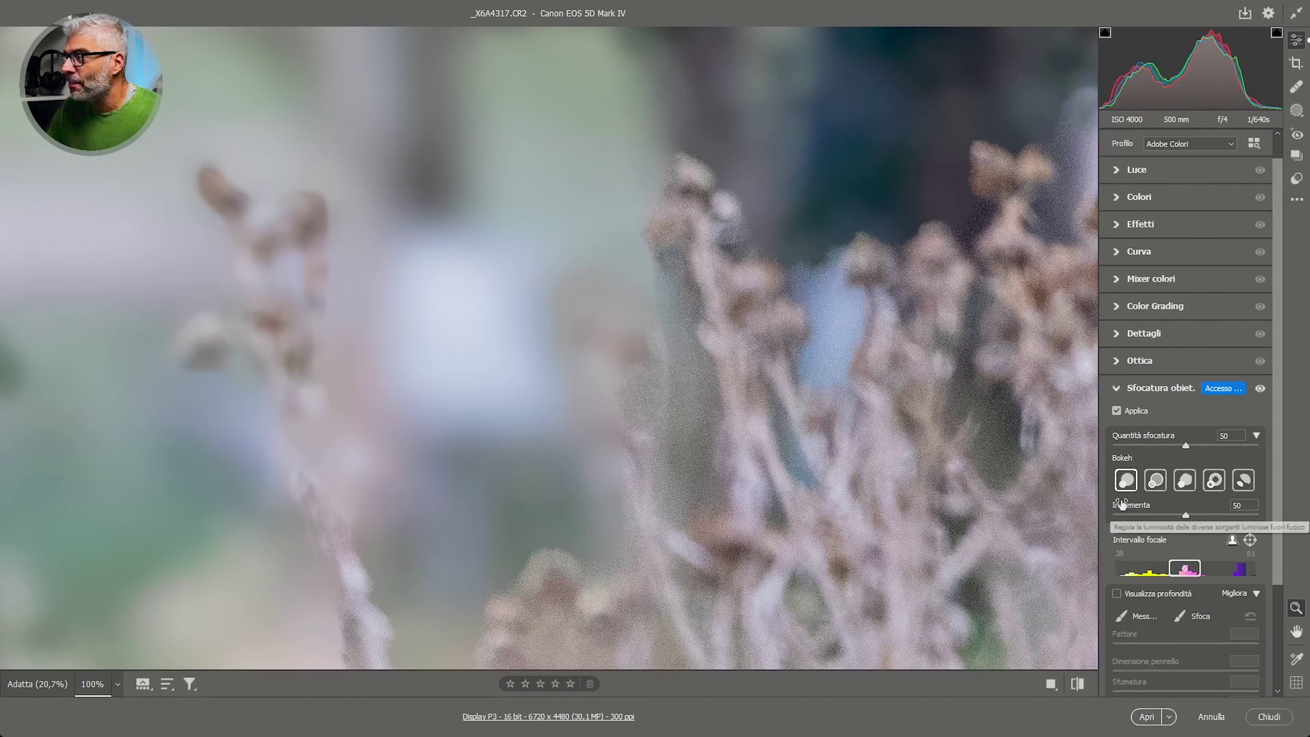
right_click(634, 400)
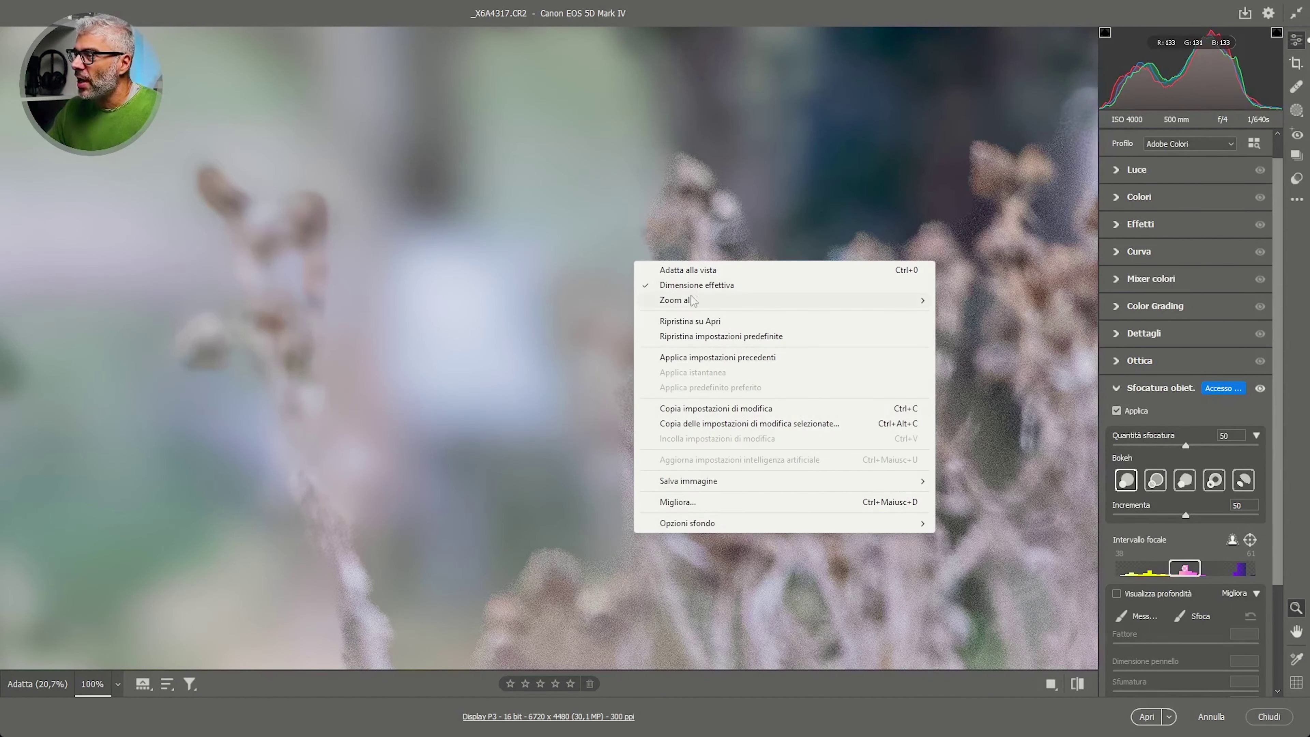
left_click(690, 270)
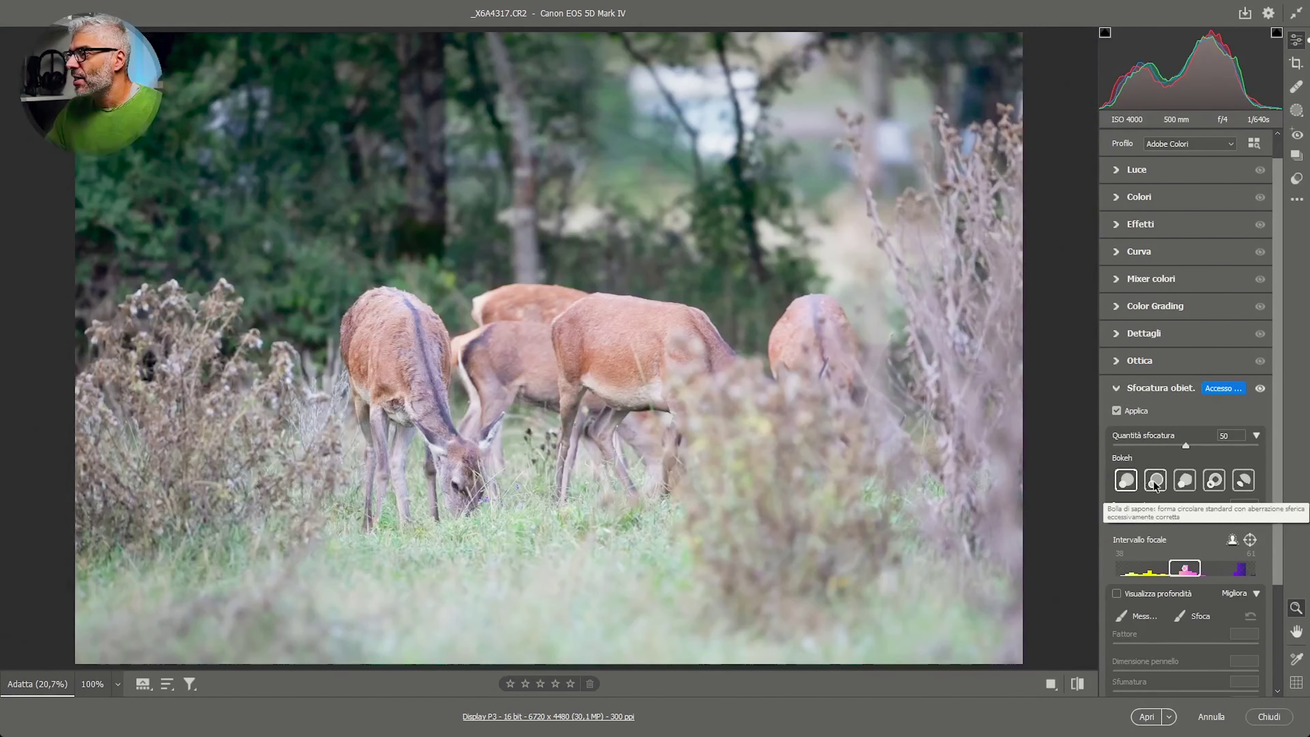
Try the 5-blade and ring bokeh shapes, and return to the standard circle shape
left_click(1188, 486)
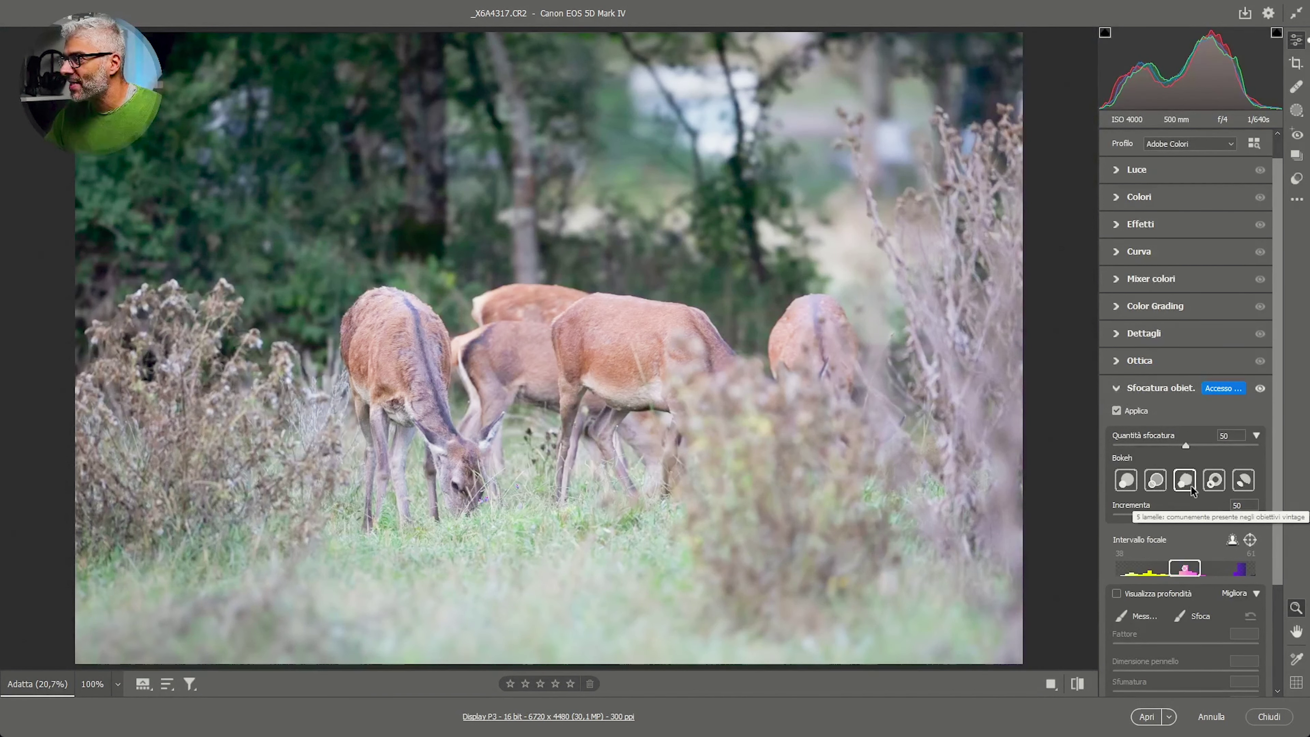
left_click(1213, 484)
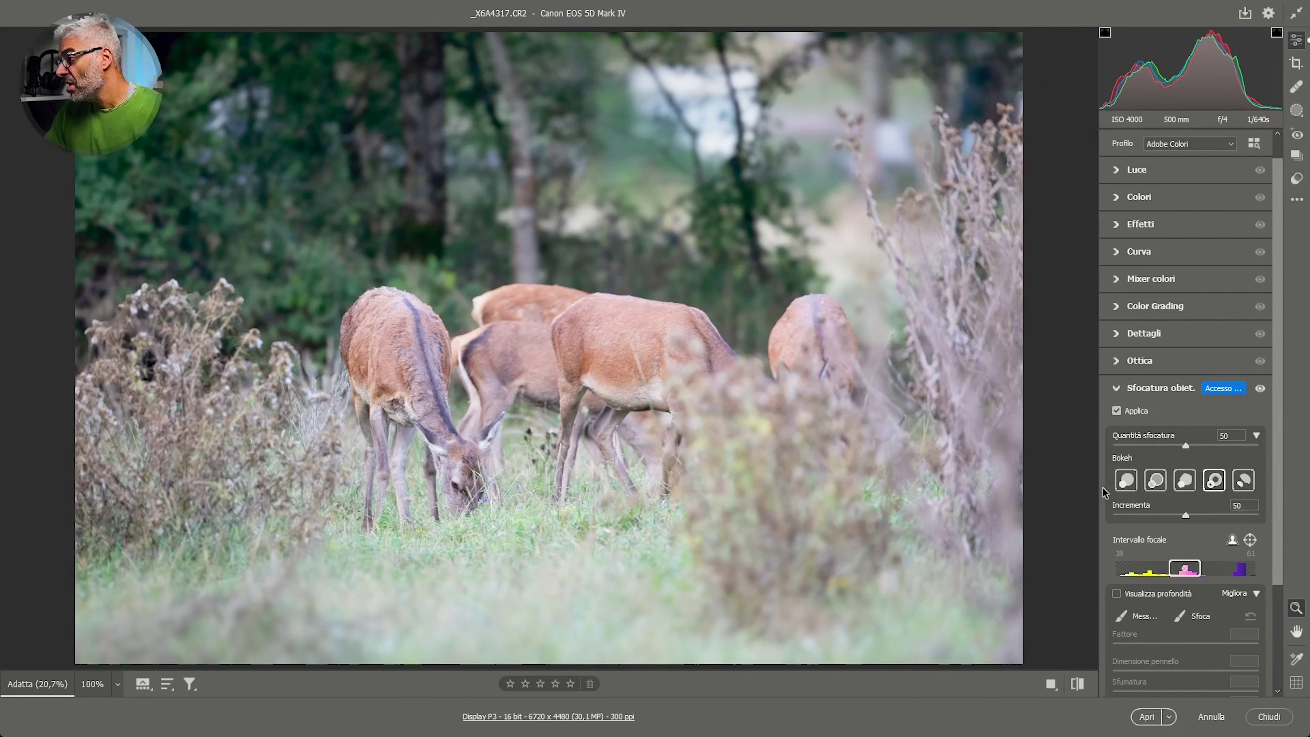
left_click(1127, 484)
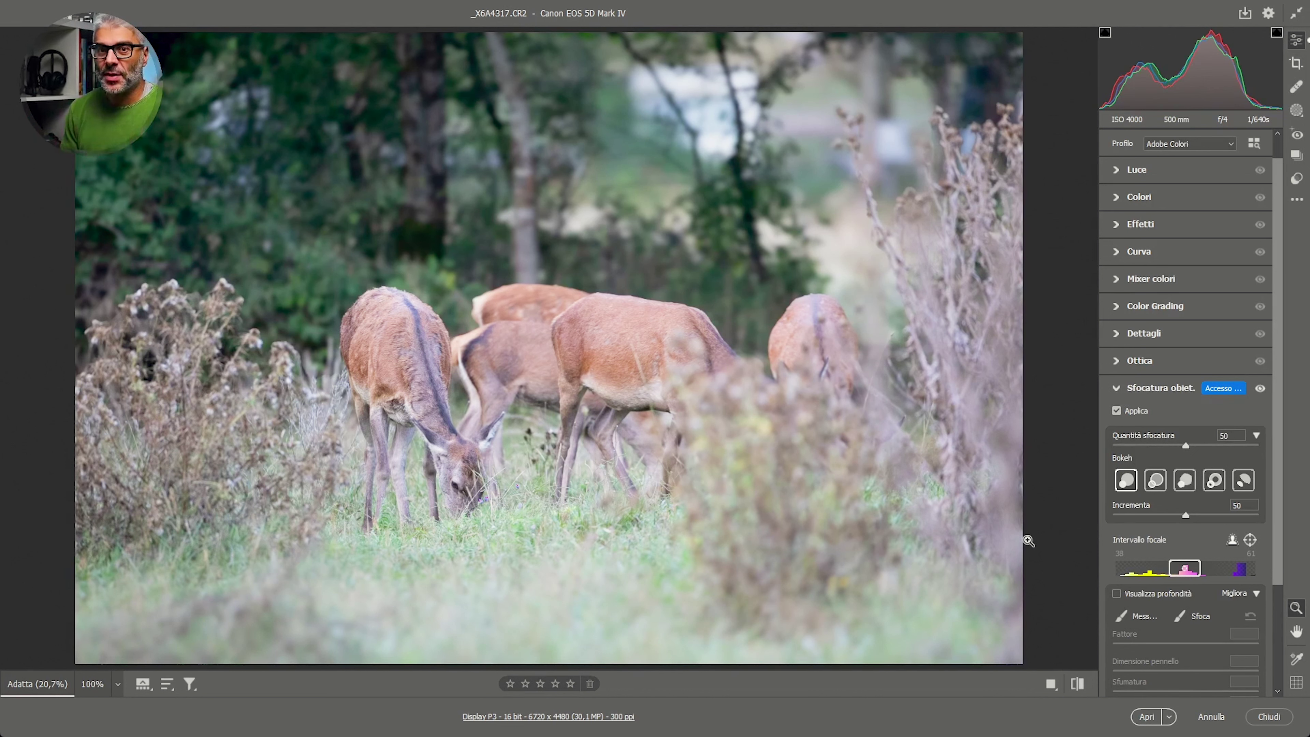
Sample the deer's fur with Point Color and set its hue to -36, saturation to +15 and luminance to -12
left_click(1117, 280)
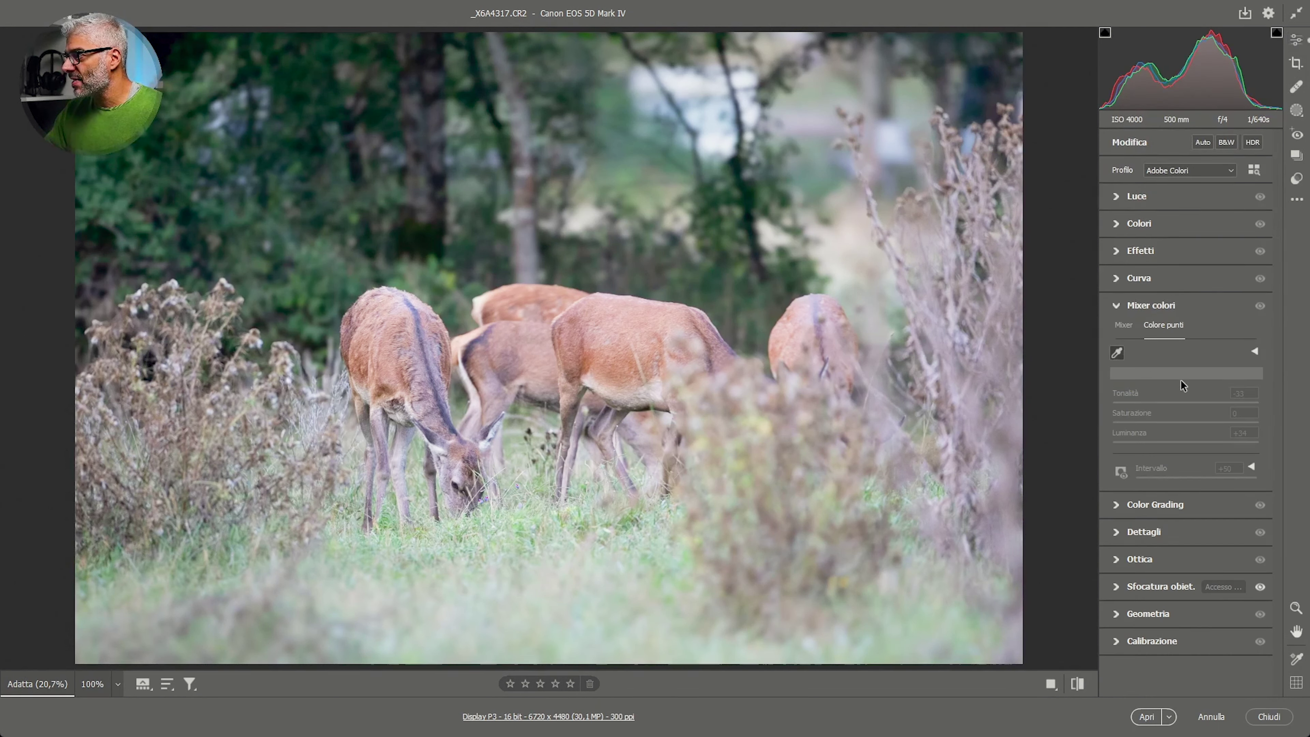
left_click(1128, 325)
left_click(1161, 326)
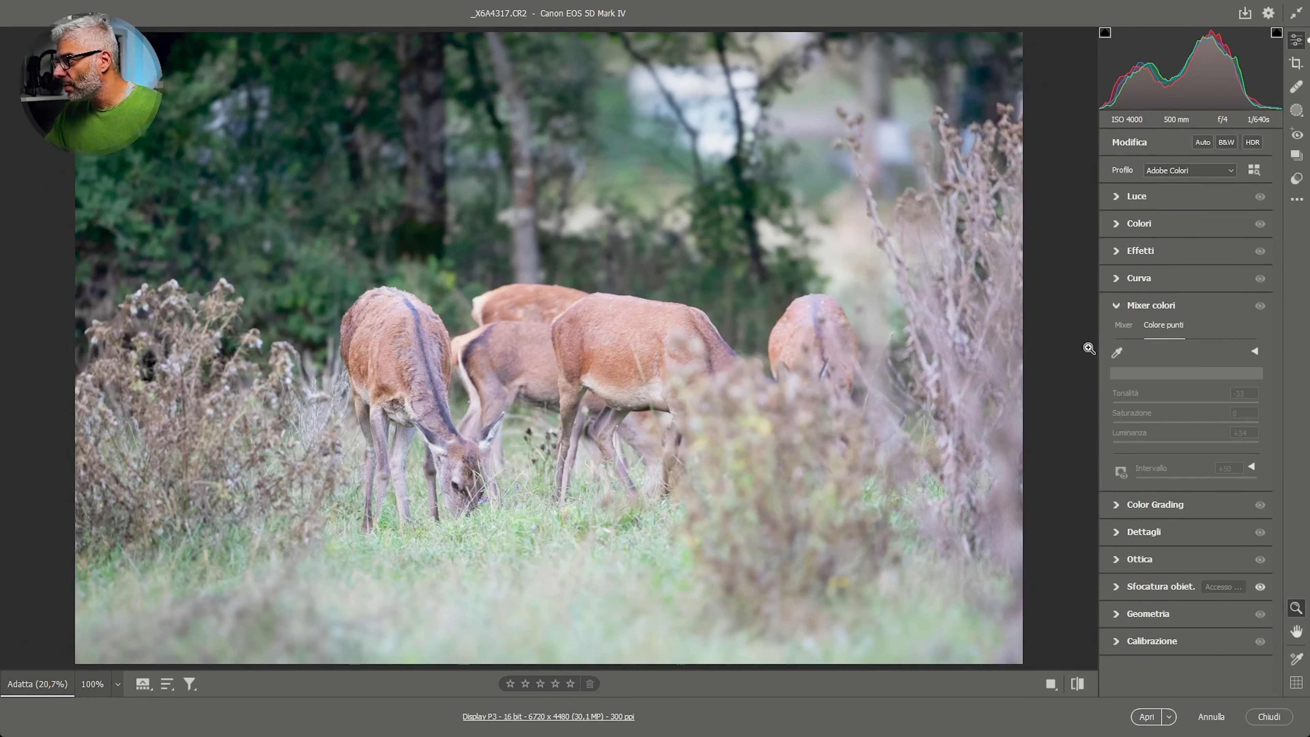
left_click(594, 356)
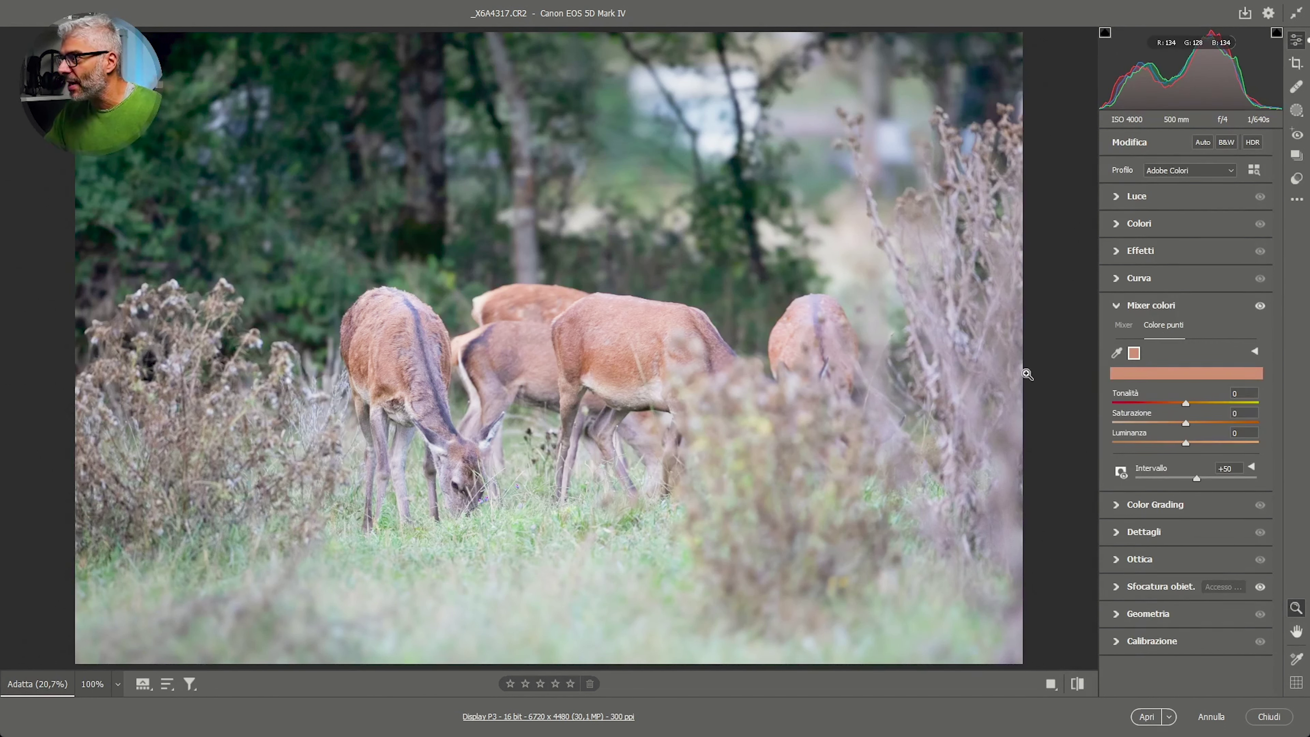
left_click(1252, 350)
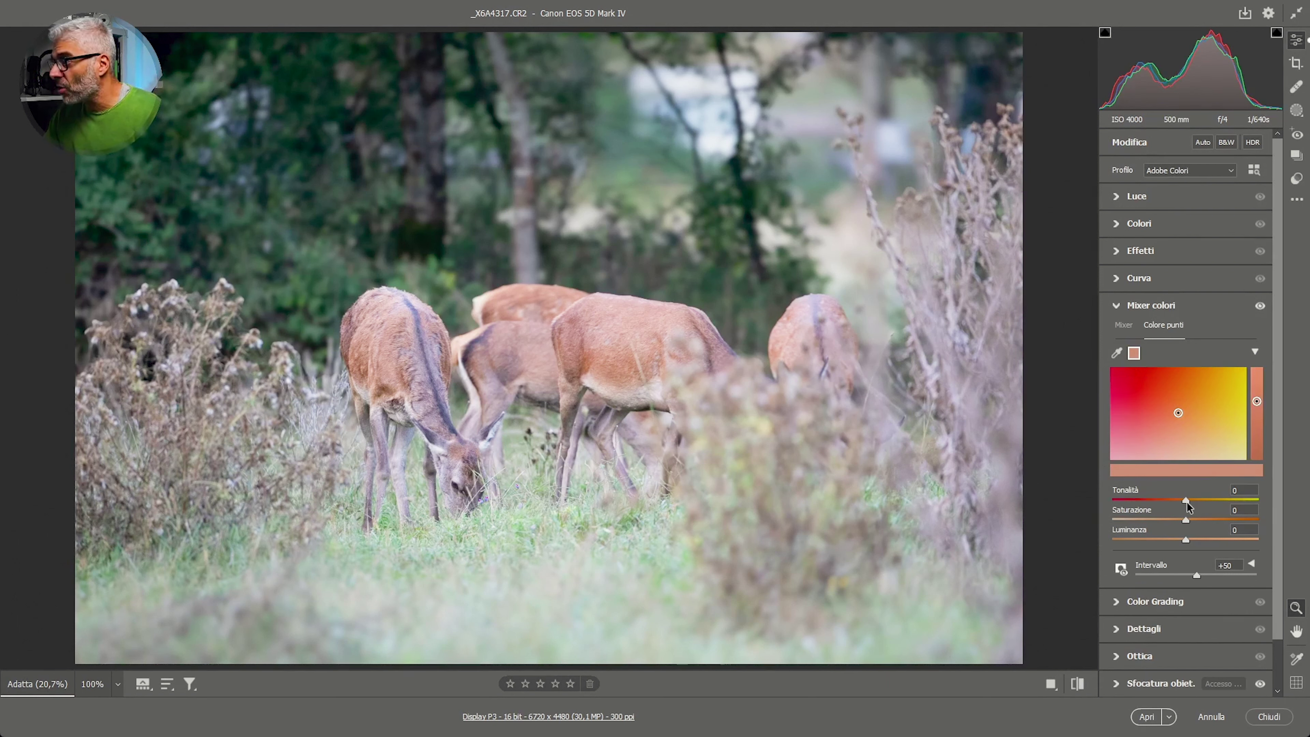
mouse_move(1187, 500)
left_mouse_down()
mouse_move(1054, 504)
mouse_move(1282, 505)
mouse_move(1044, 519)
mouse_move(1242, 503)
mouse_move(1226, 503)
mouse_move(1161, 509)
mouse_move(1264, 519)
mouse_move(1150, 529)
mouse_move(1211, 538)
mouse_move(1062, 565)
mouse_move(1176, 556)
left_mouse_up()
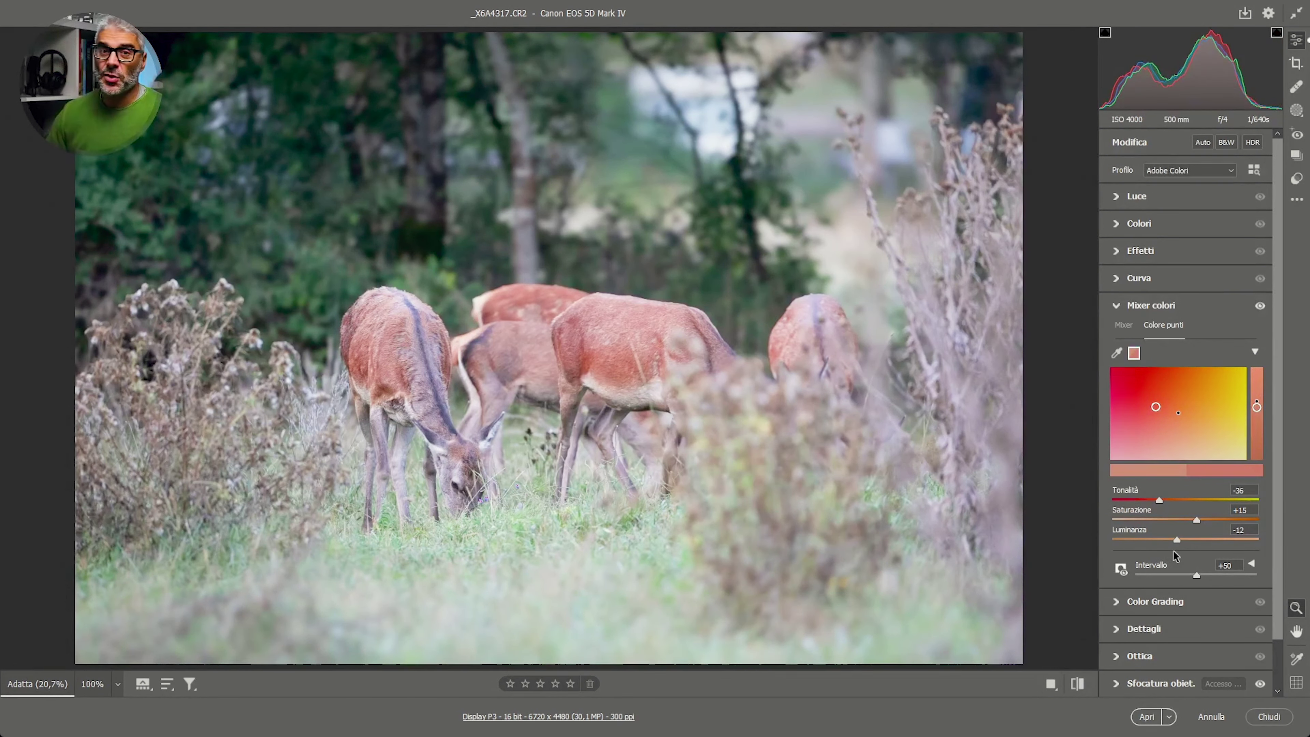